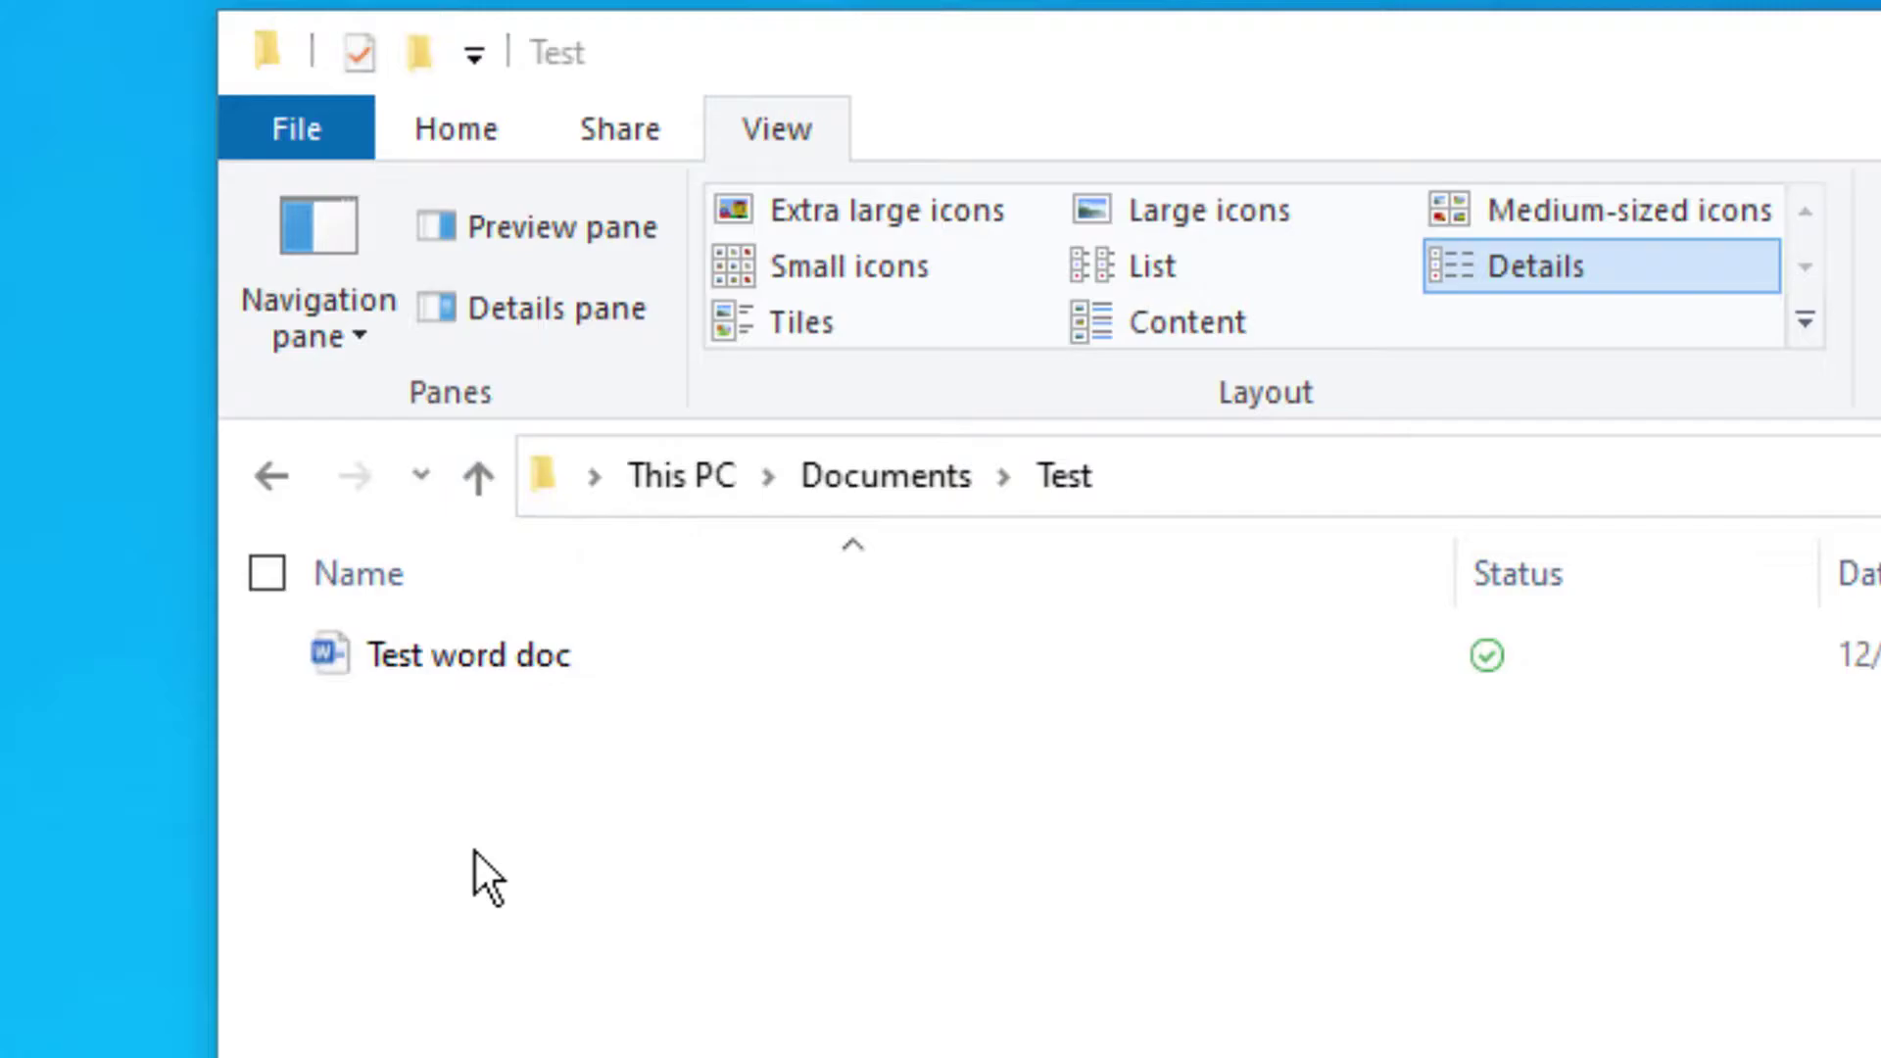
- Open Test word doc and set Protect Document to Always Open Read-Only
{"action": "double_click", "coordinate": [468, 654]}
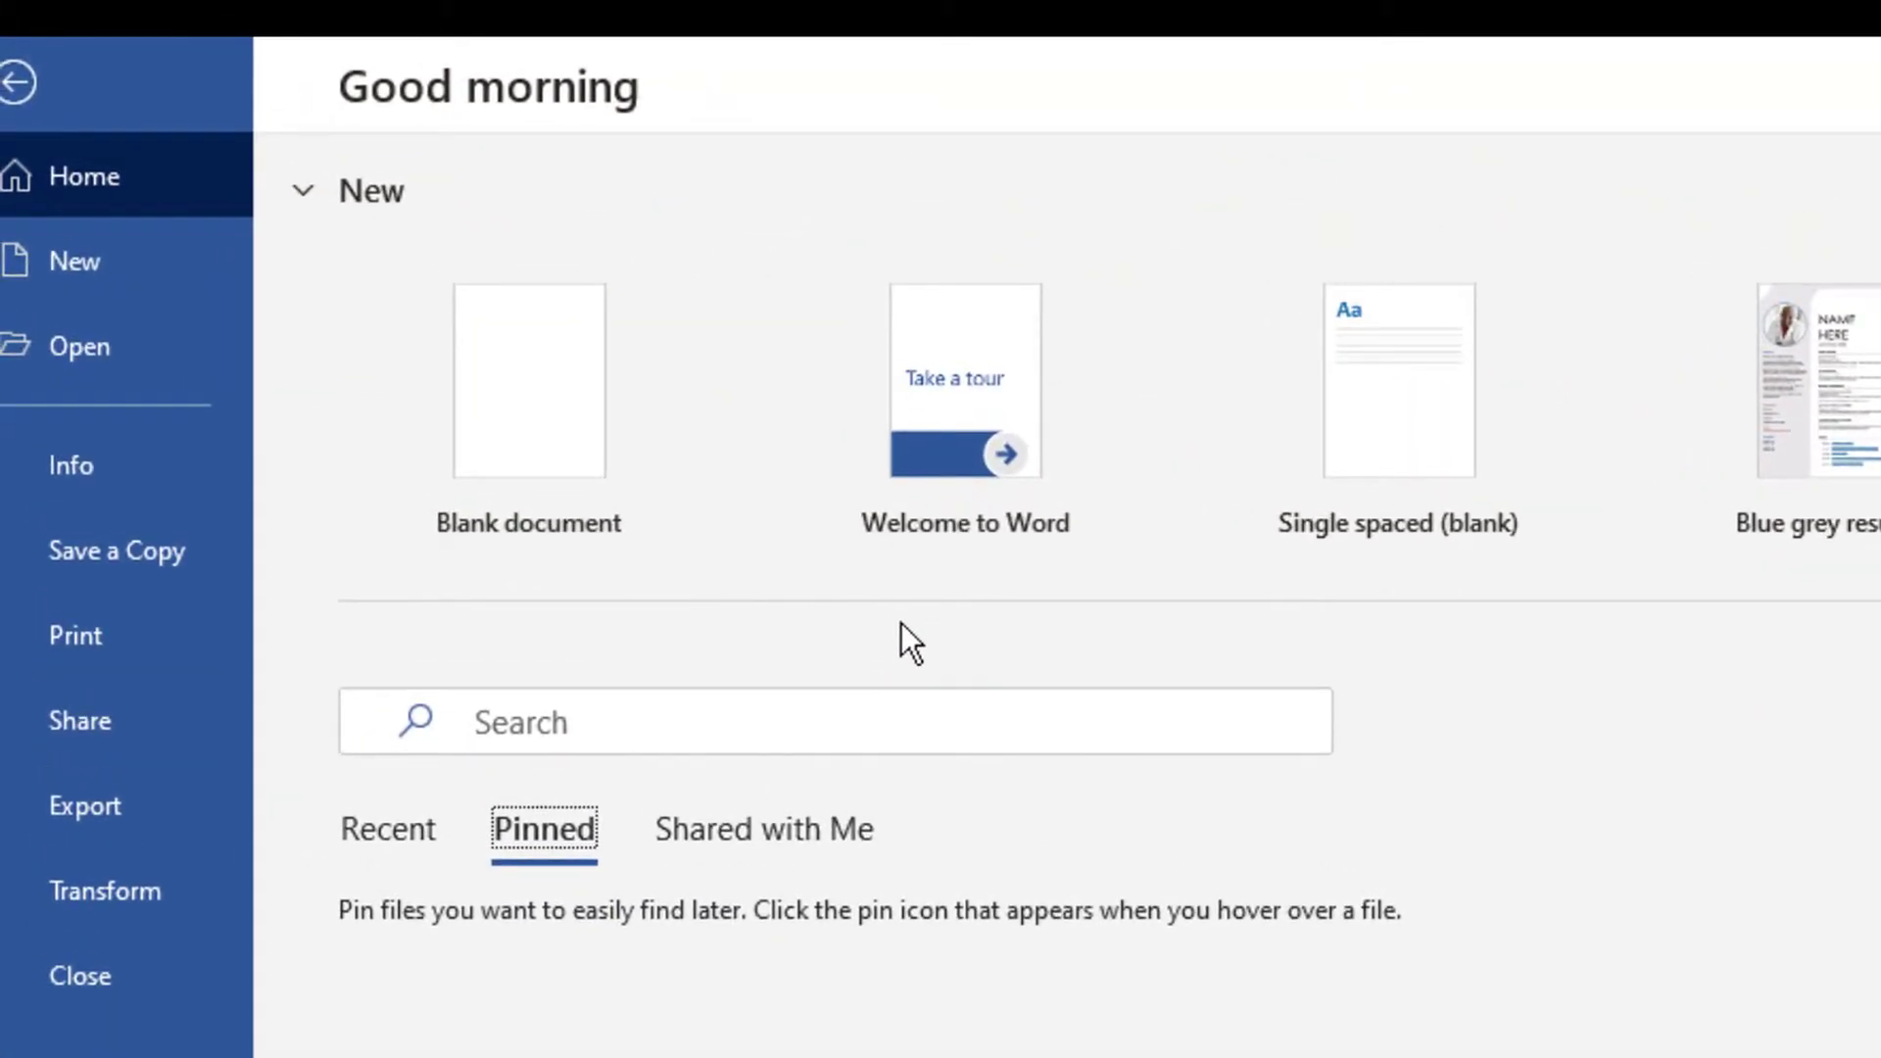
{"action": "left_click", "coordinate": [70, 464]}
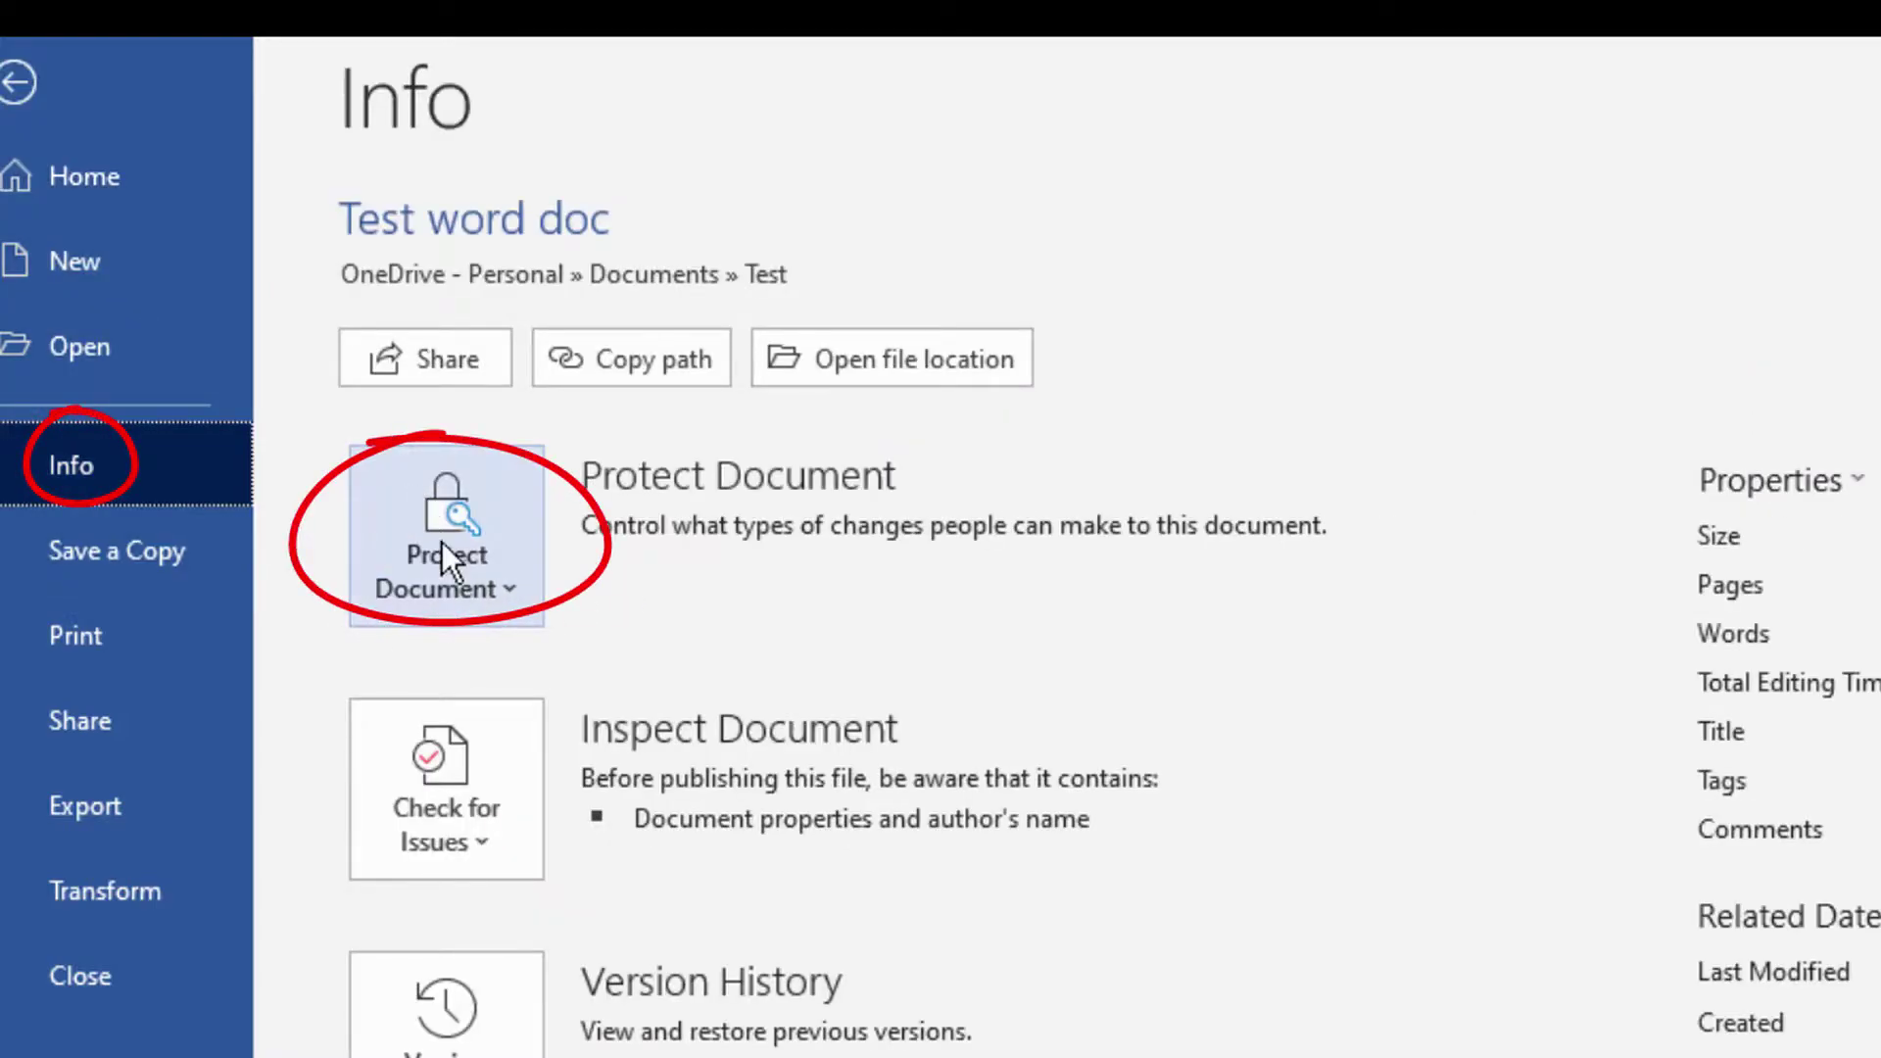
{"action": "left_click", "coordinate": [475, 587]}
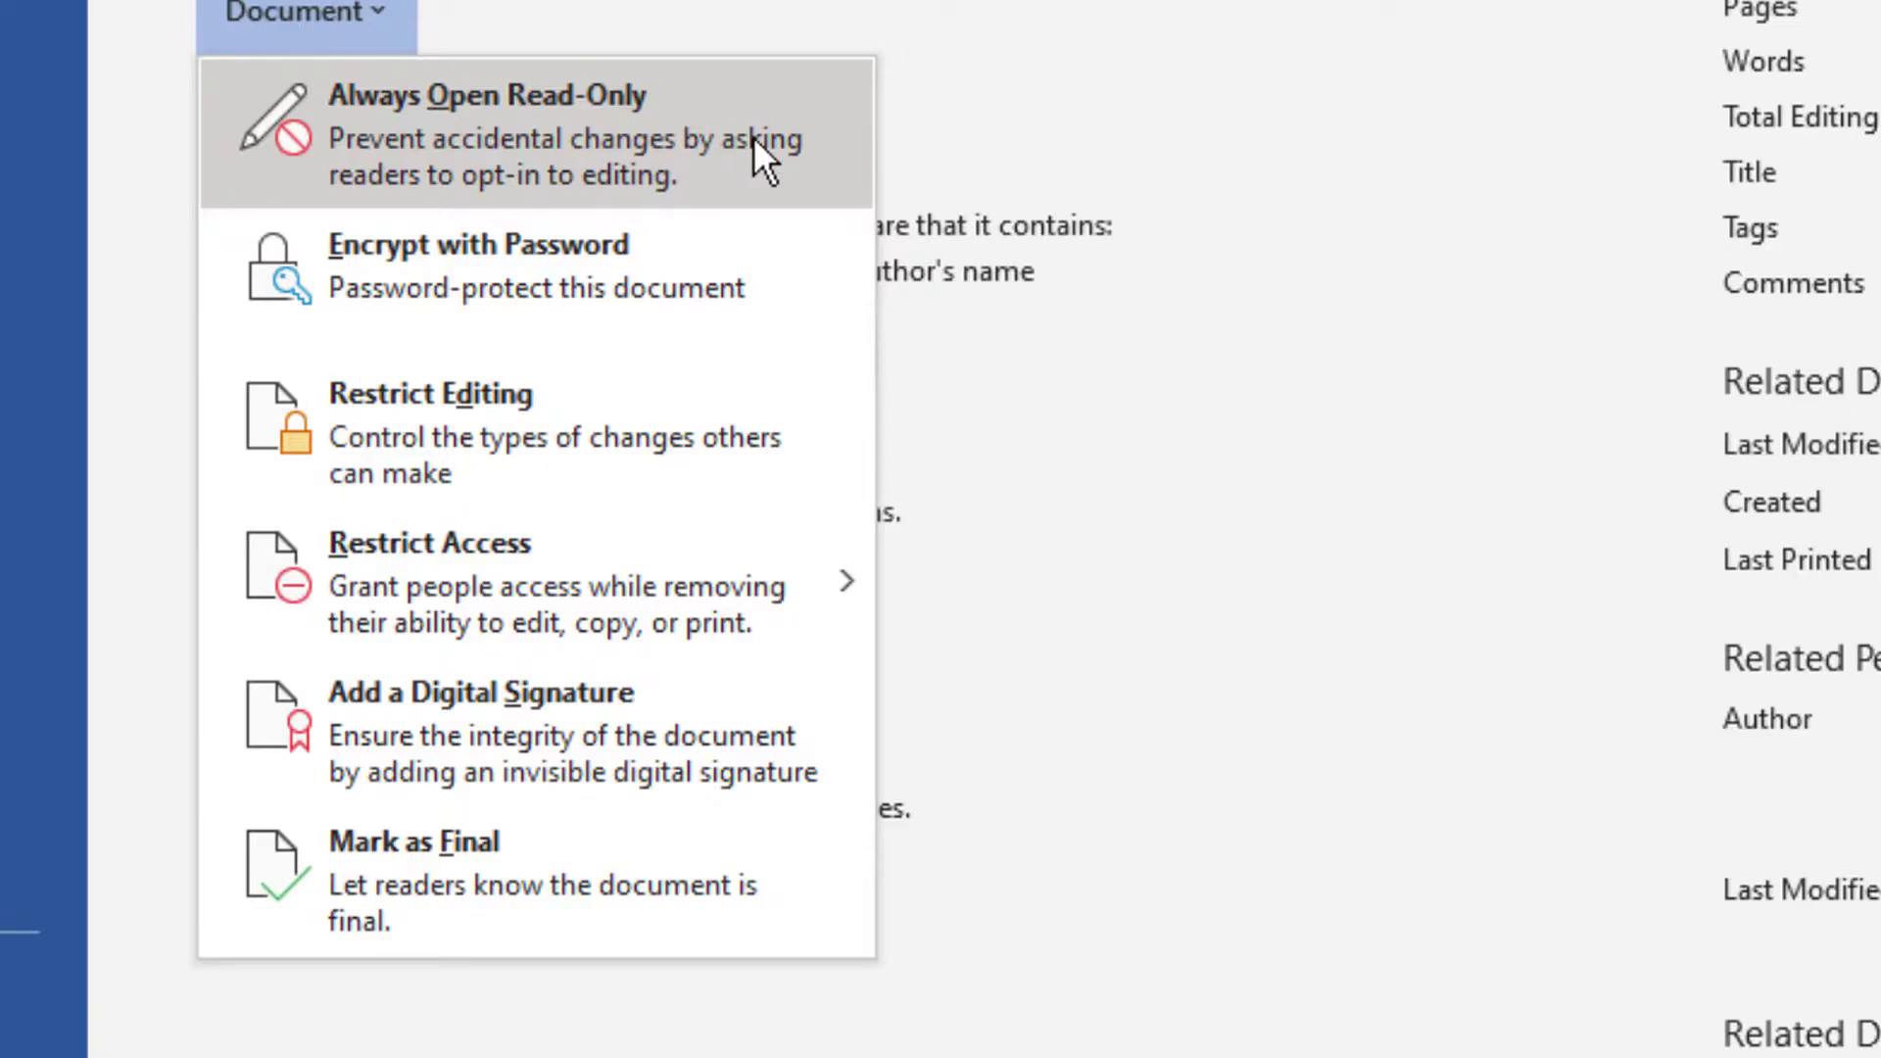
{"action": "left_click", "coordinate": [727, 159]}
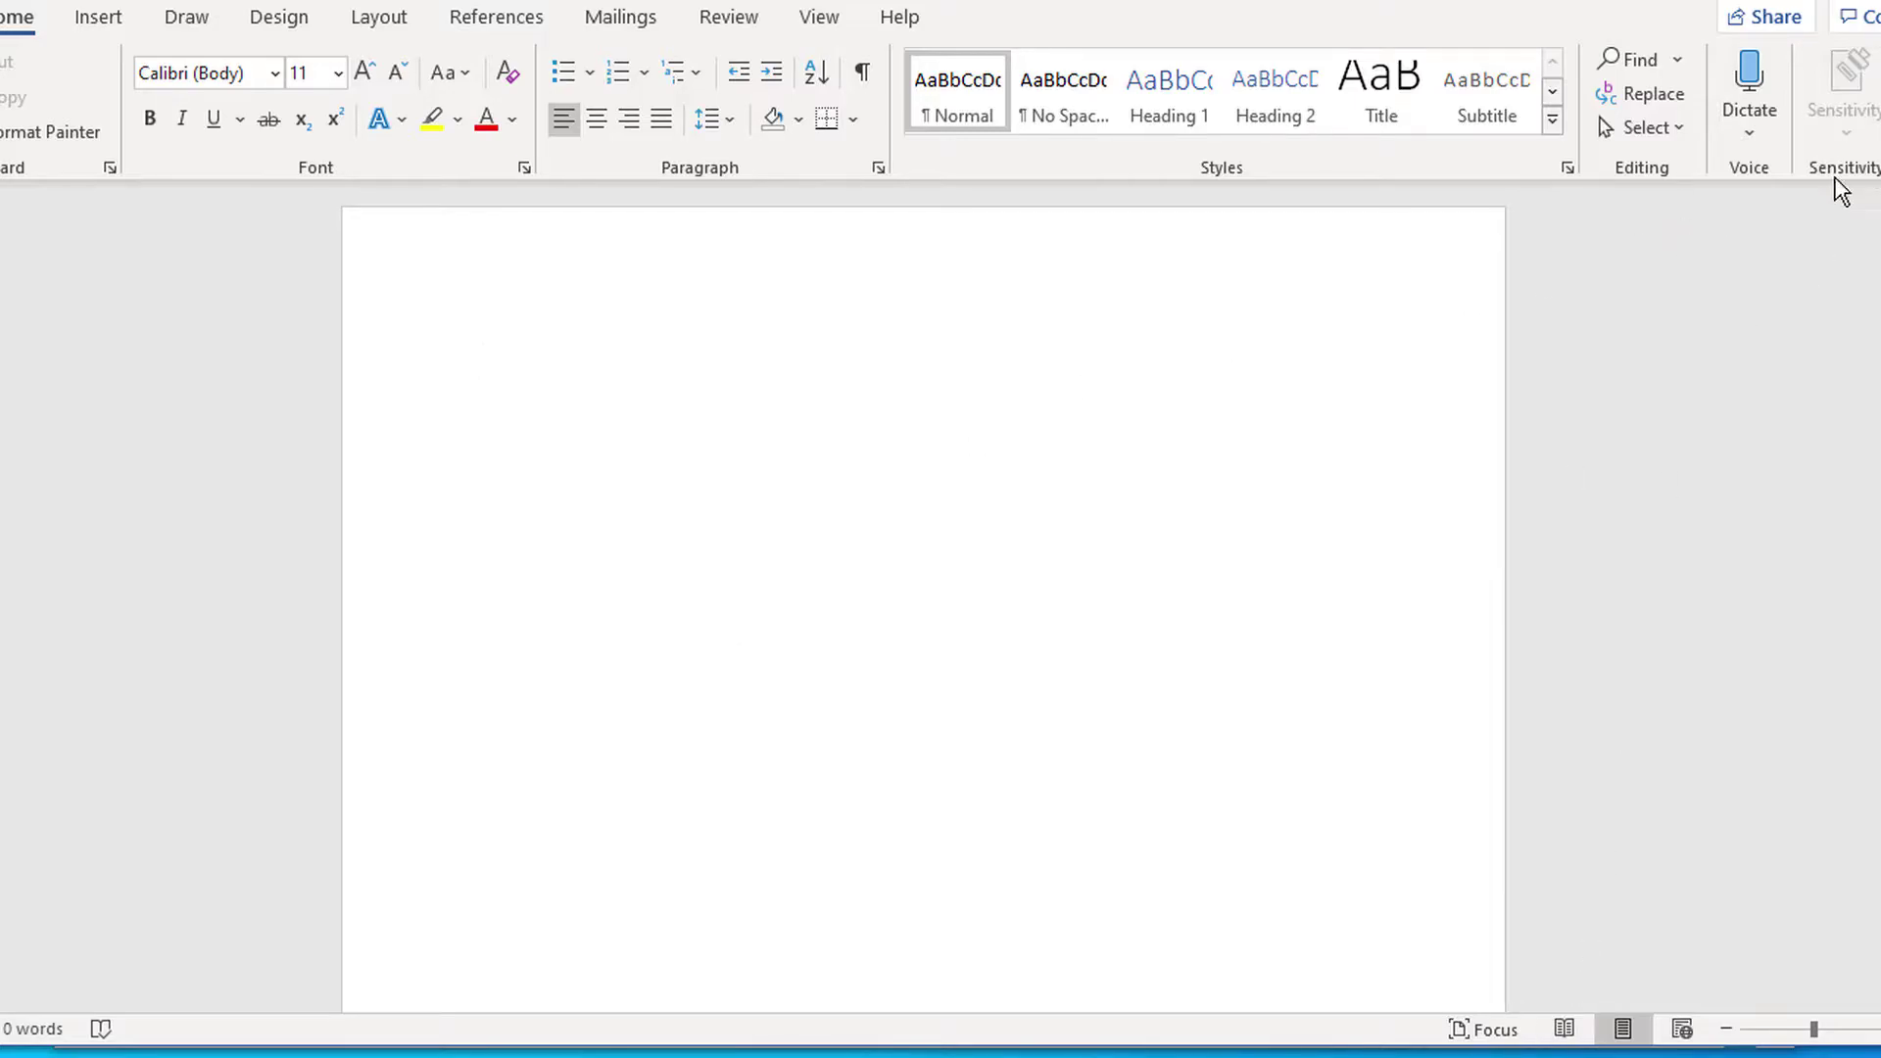
- Close Word, reopen Test word doc and accept opening it read-only
{"action": "key", "text": "alt+F4"}
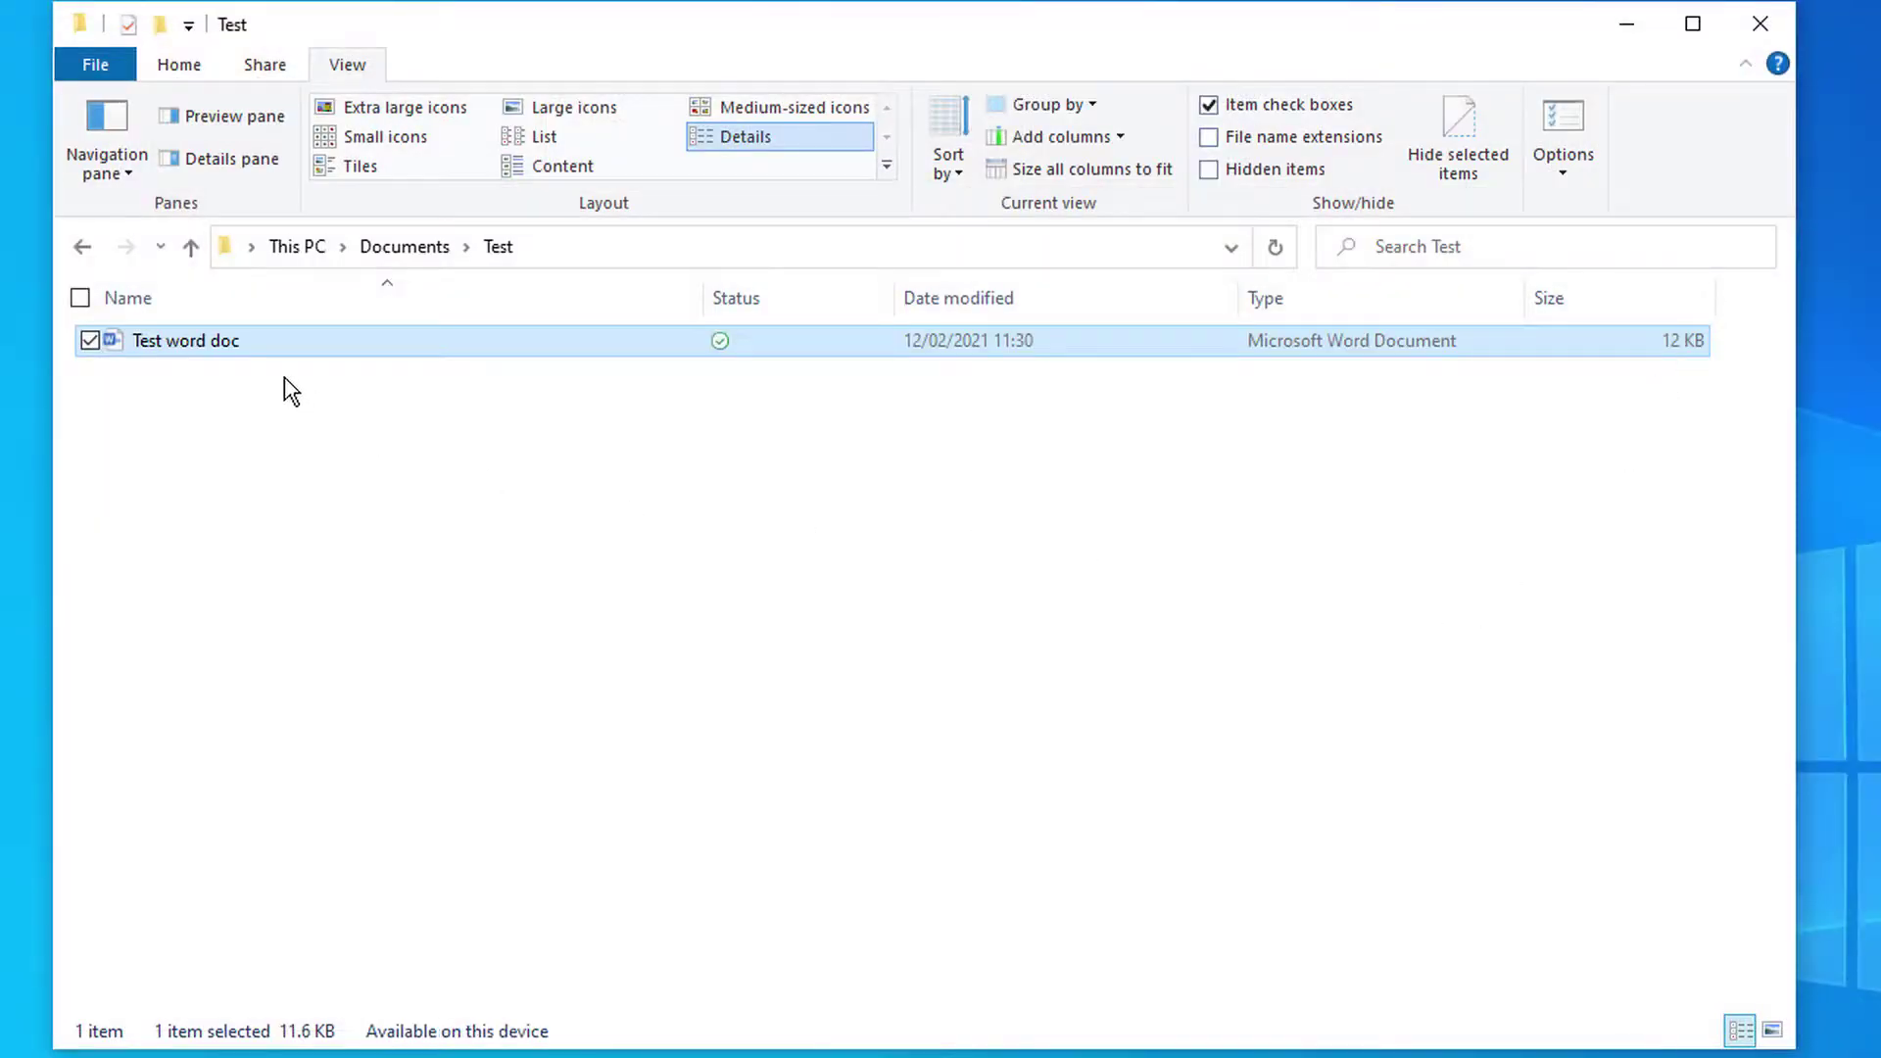
{"action": "double_click", "coordinate": [245, 343]}
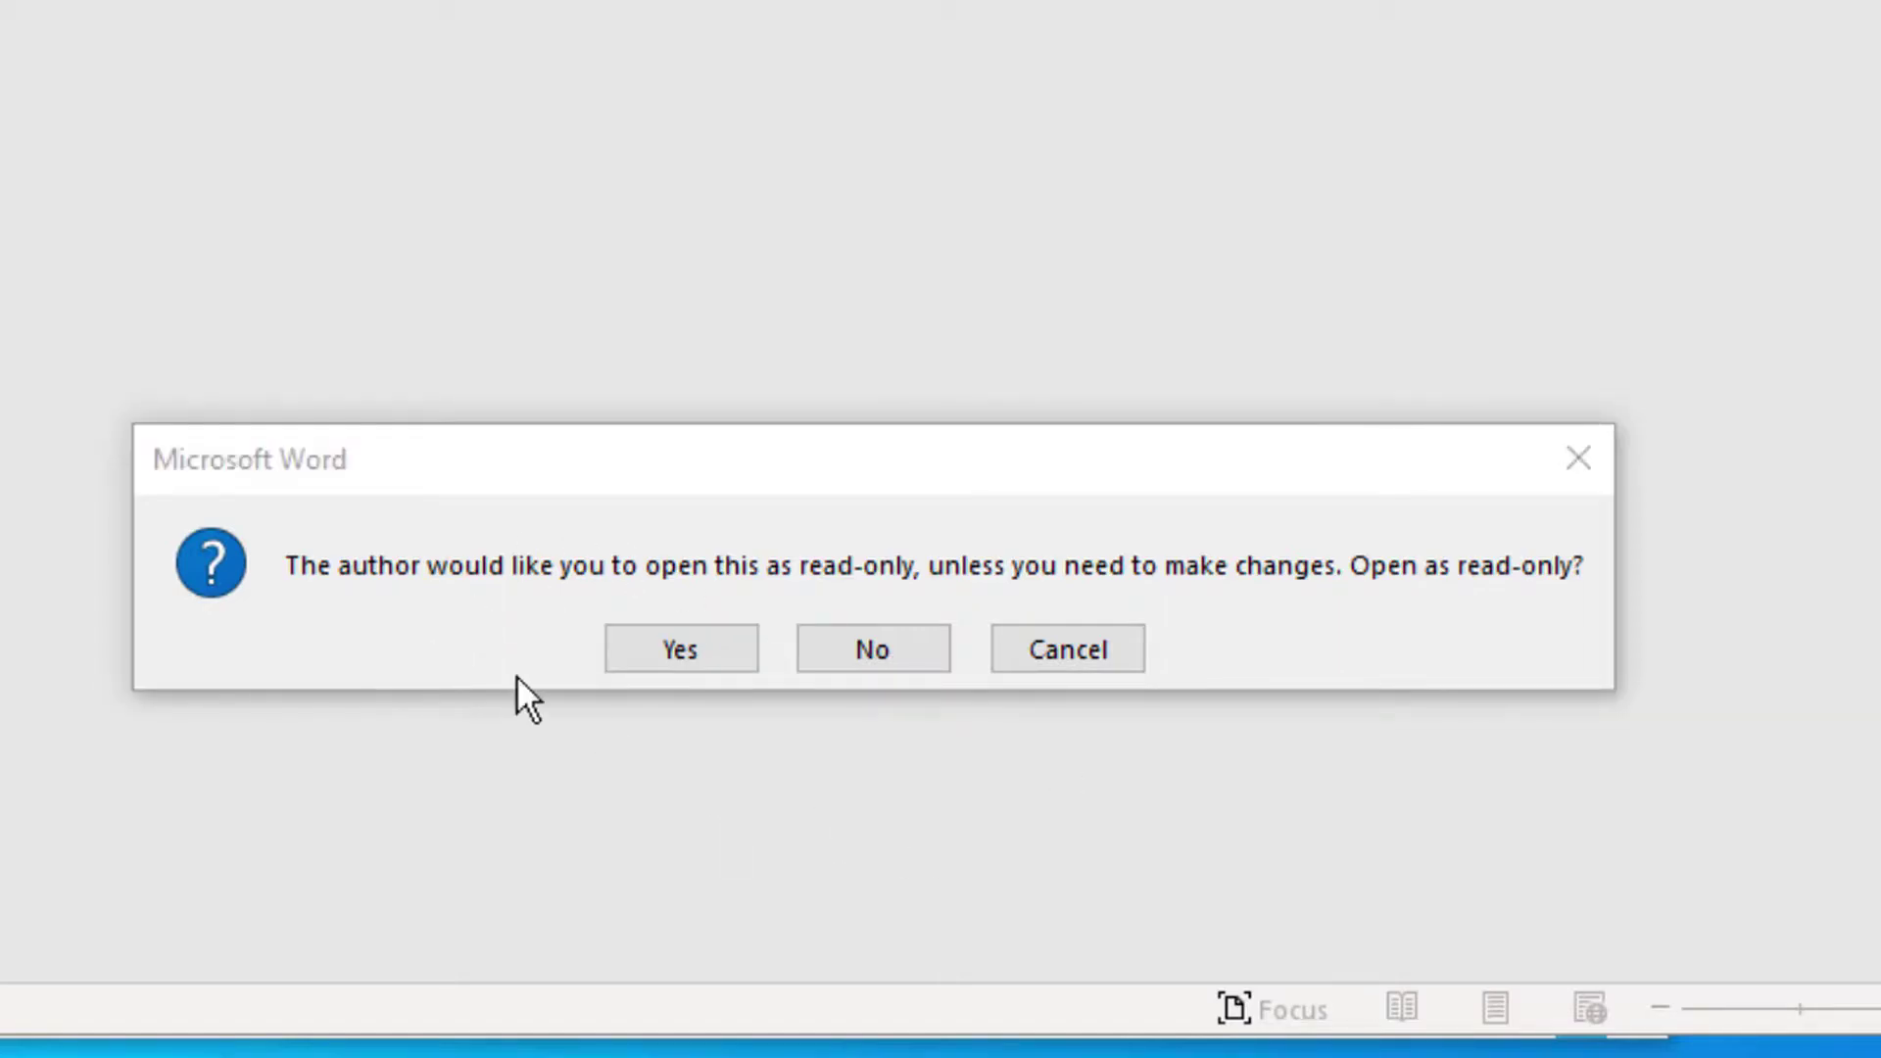
{"action": "left_click", "coordinate": [690, 652]}
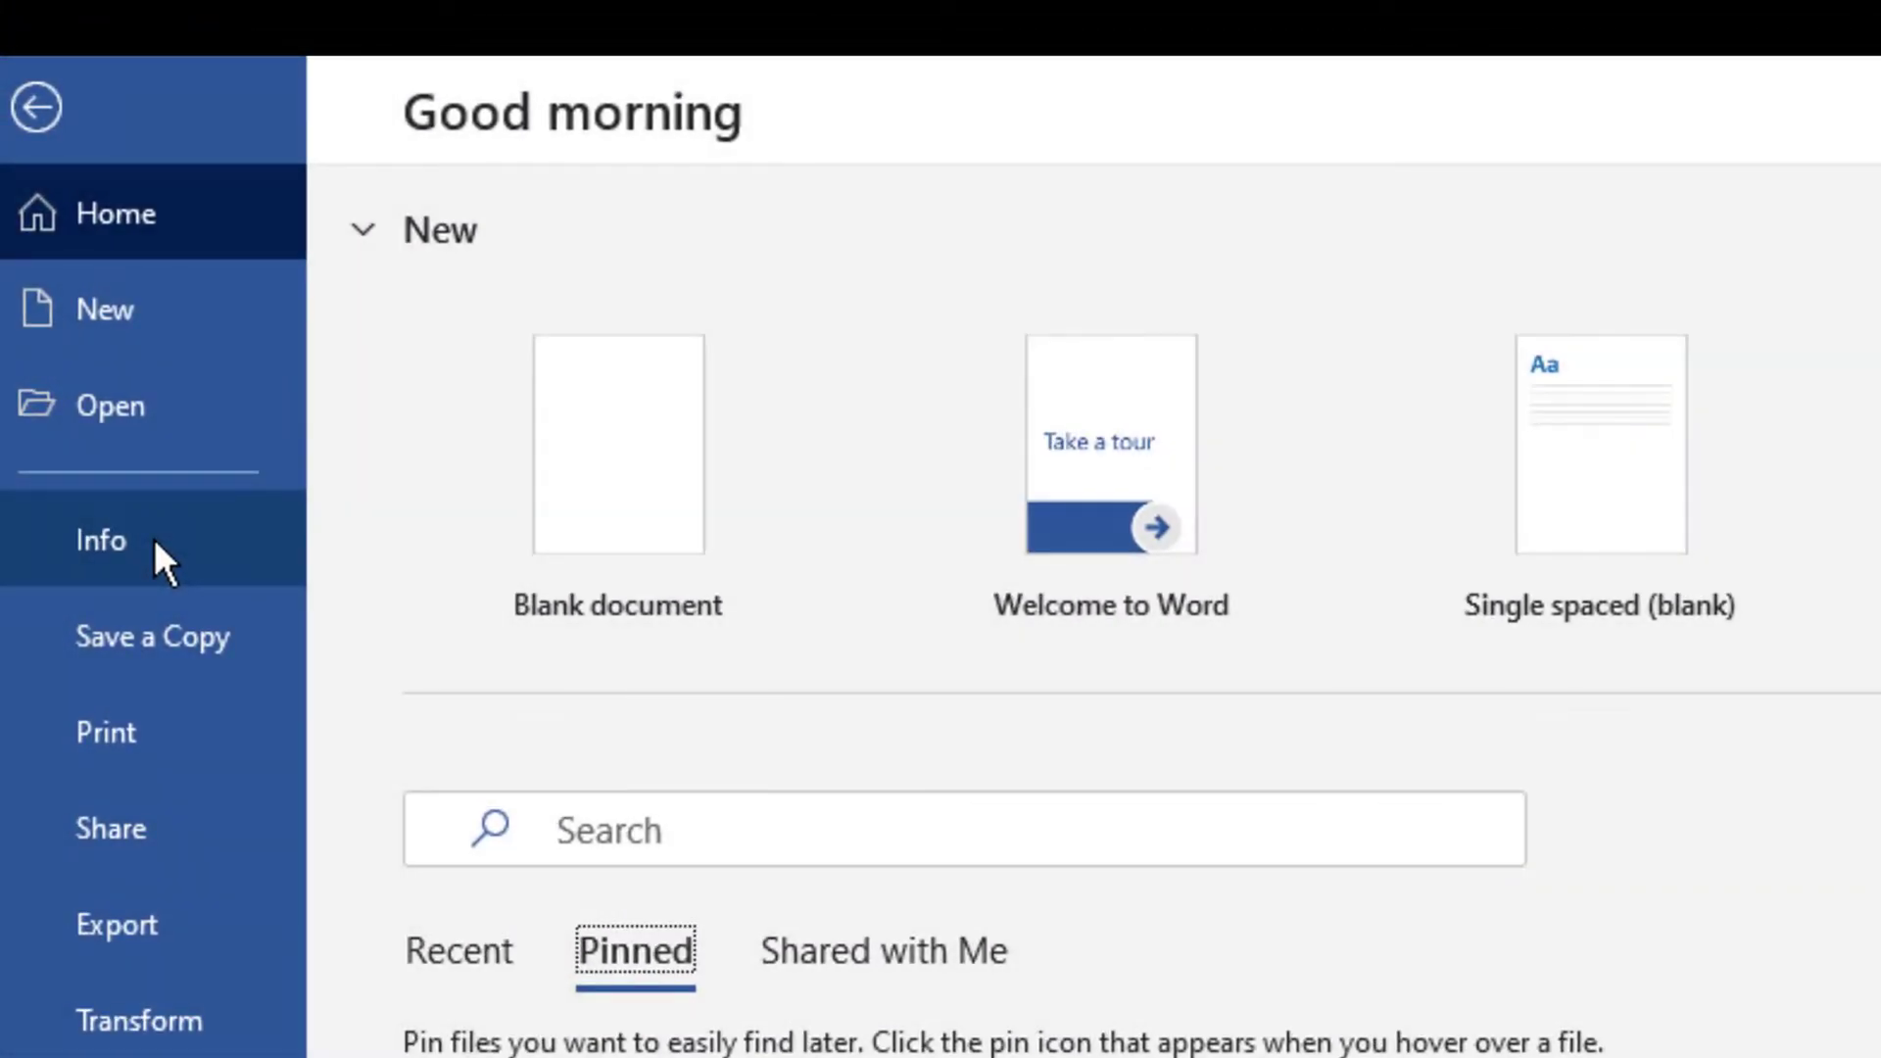
- Encrypt the document with a password, entering it and confirming it
{"action": "left_click", "coordinate": [155, 538]}
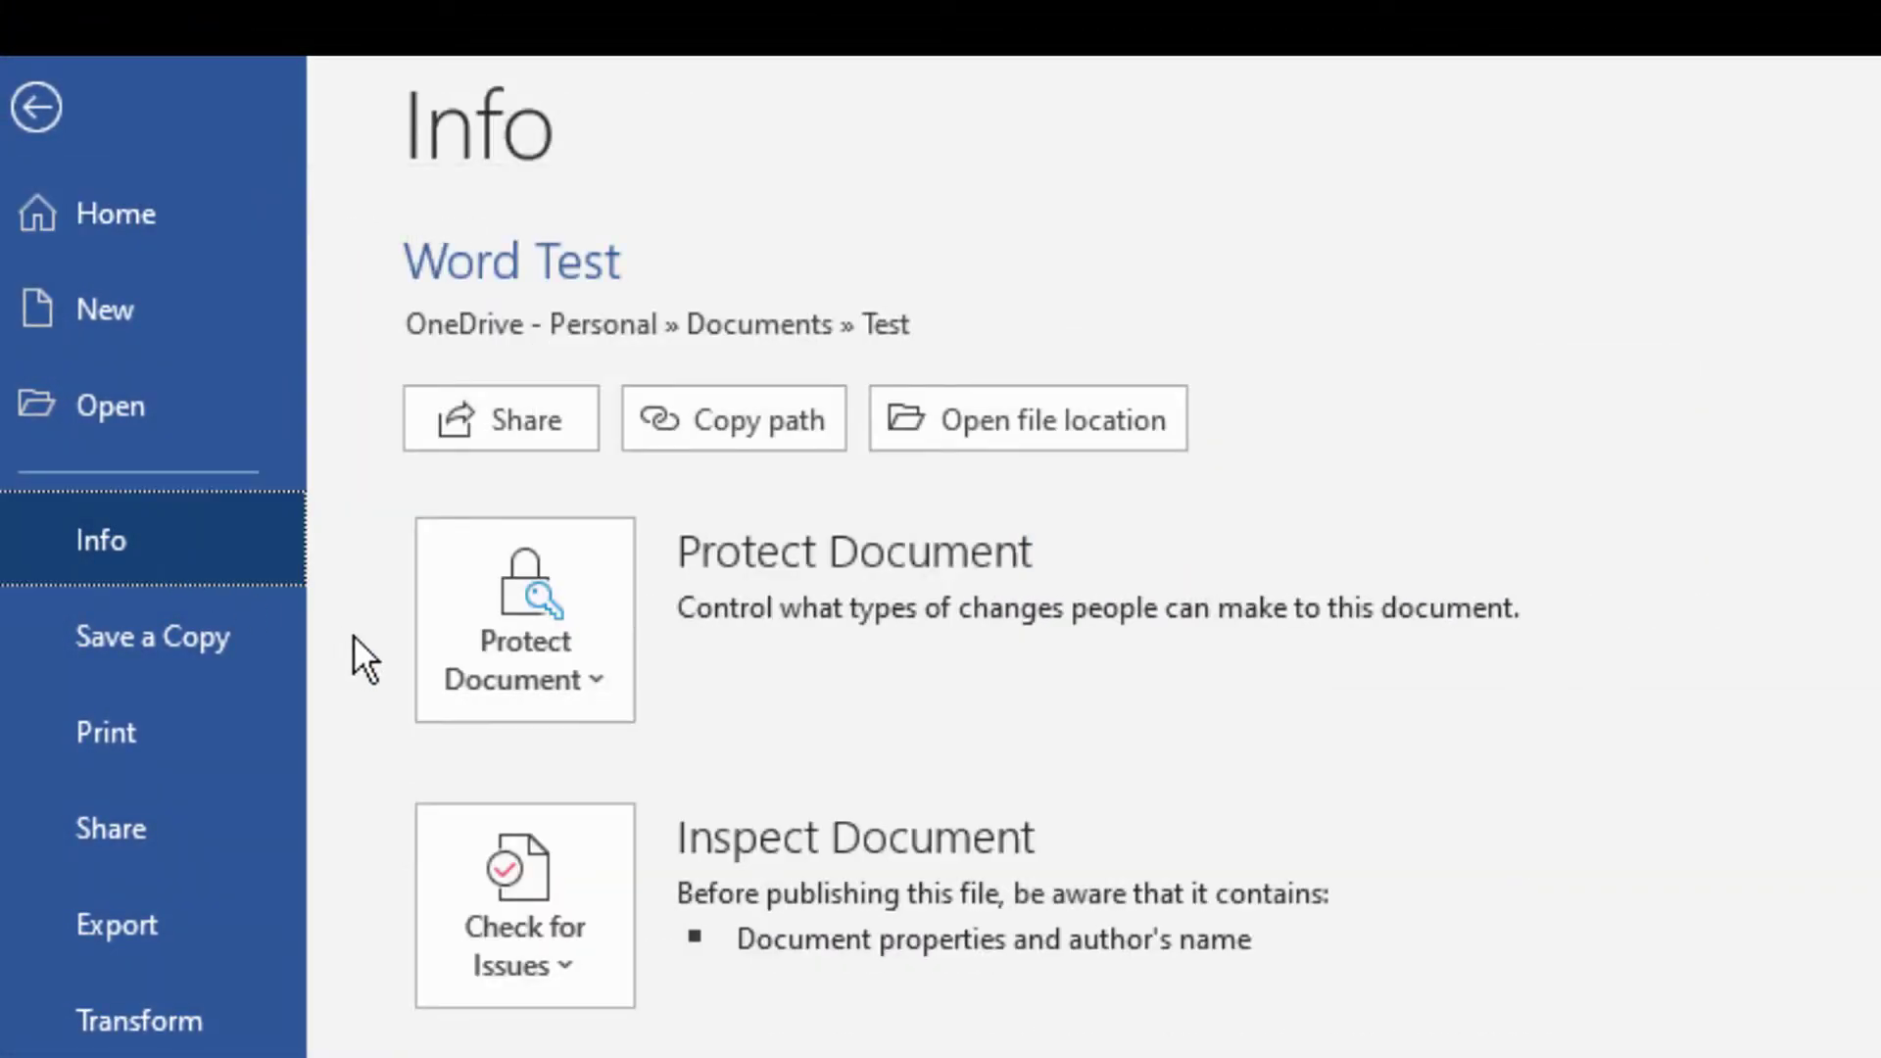
{"action": "left_click", "coordinate": [443, 529]}
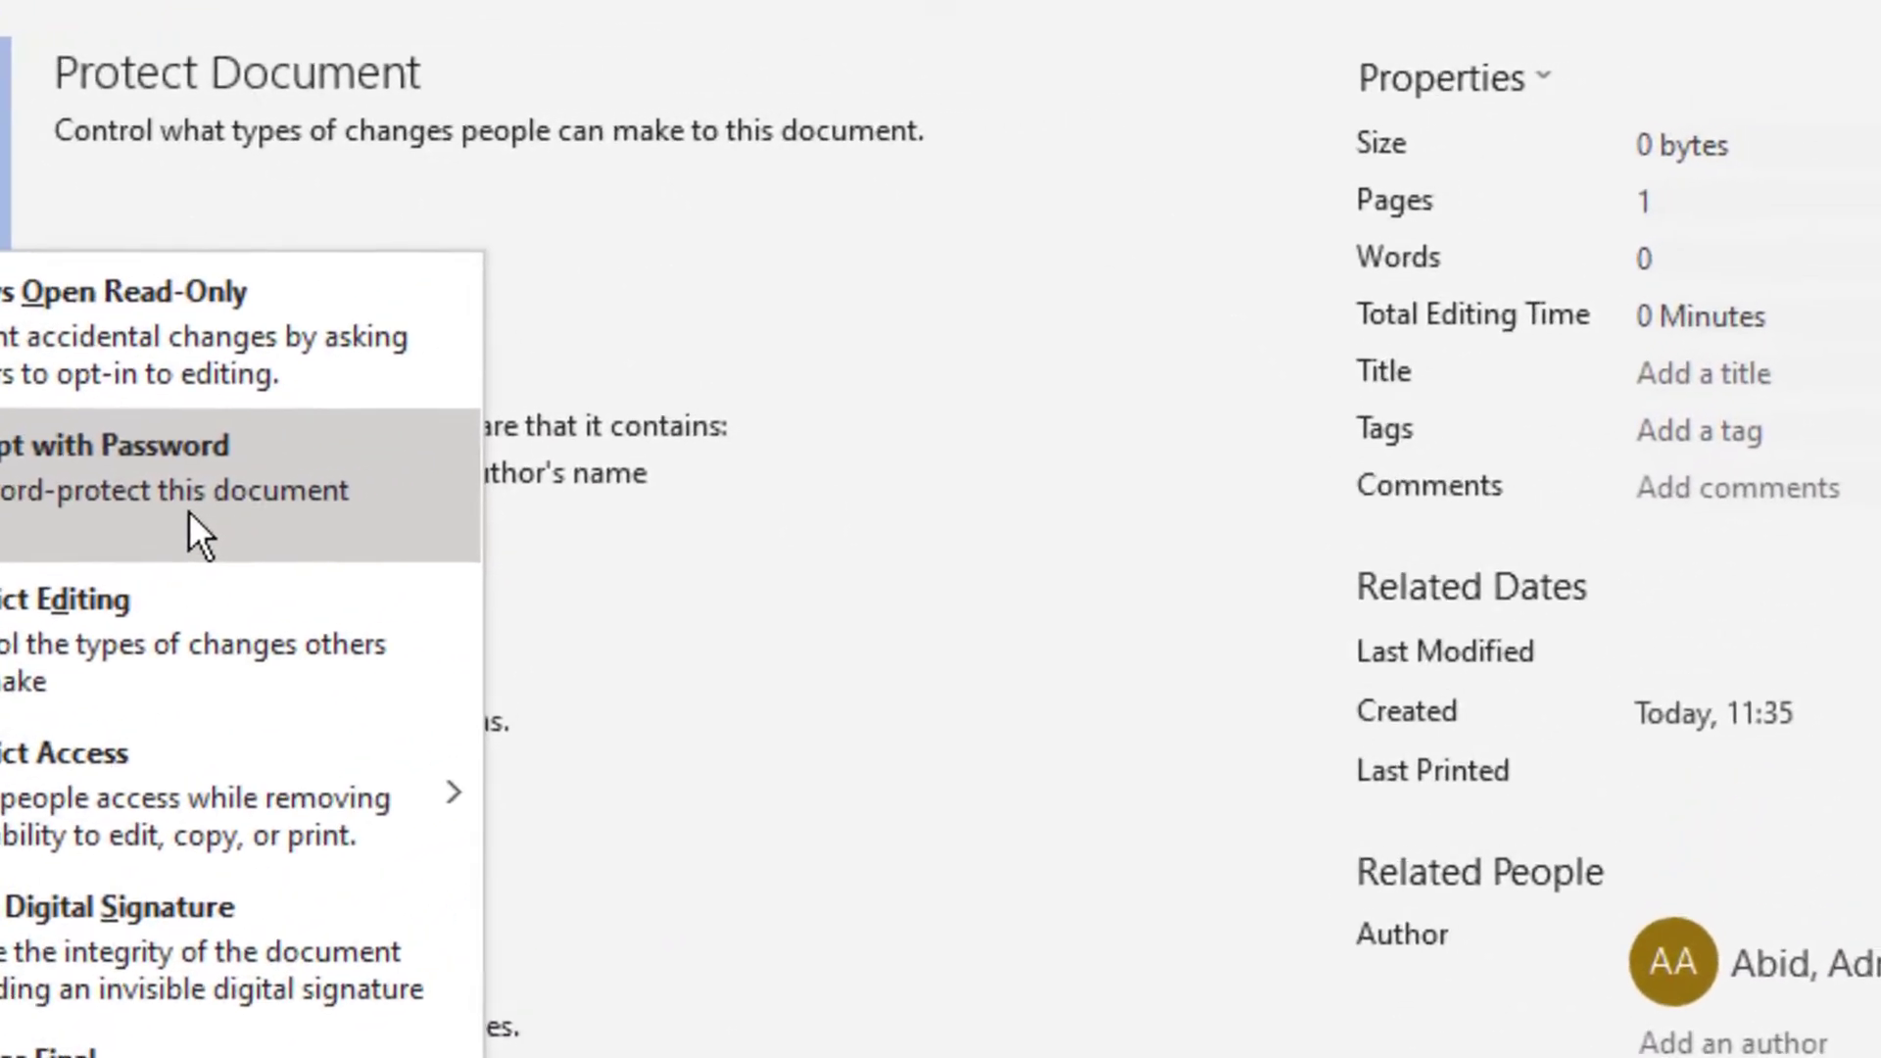
{"action": "left_click", "coordinate": [508, 380]}
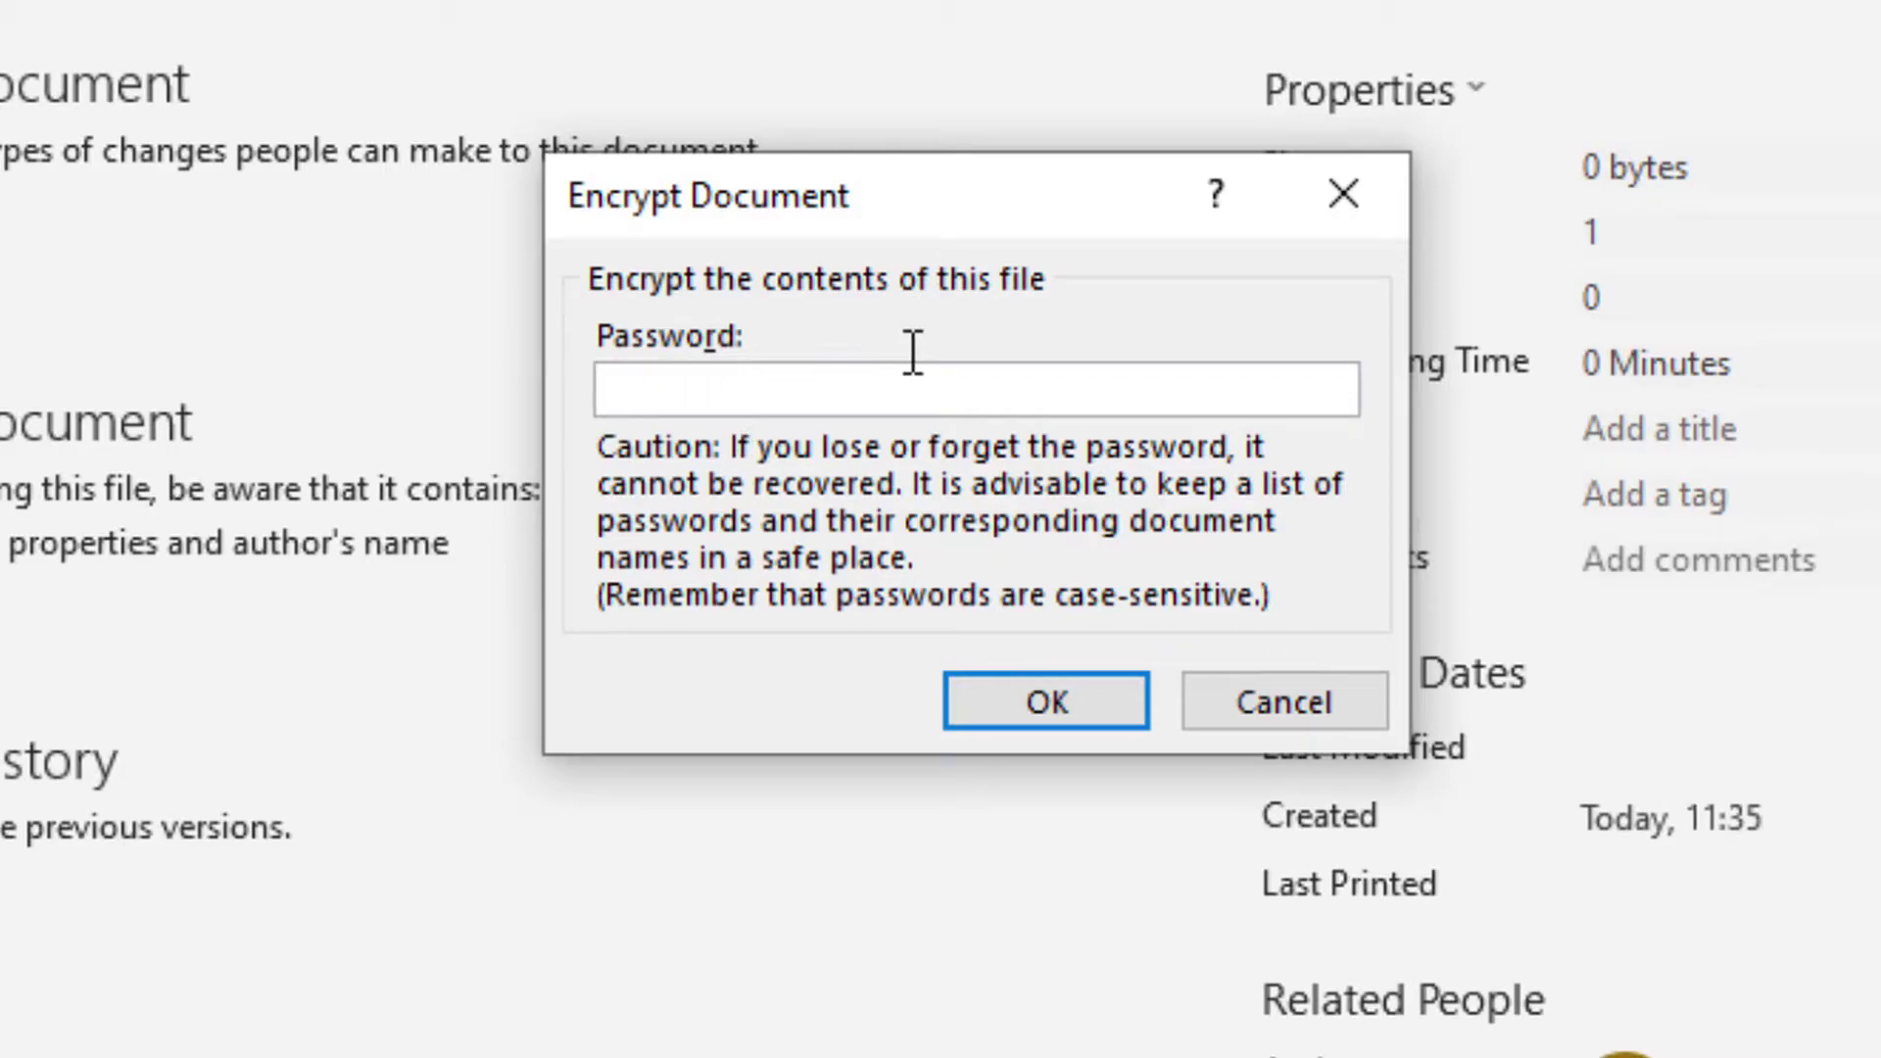
{"action": "type", "text": "••••••••"}
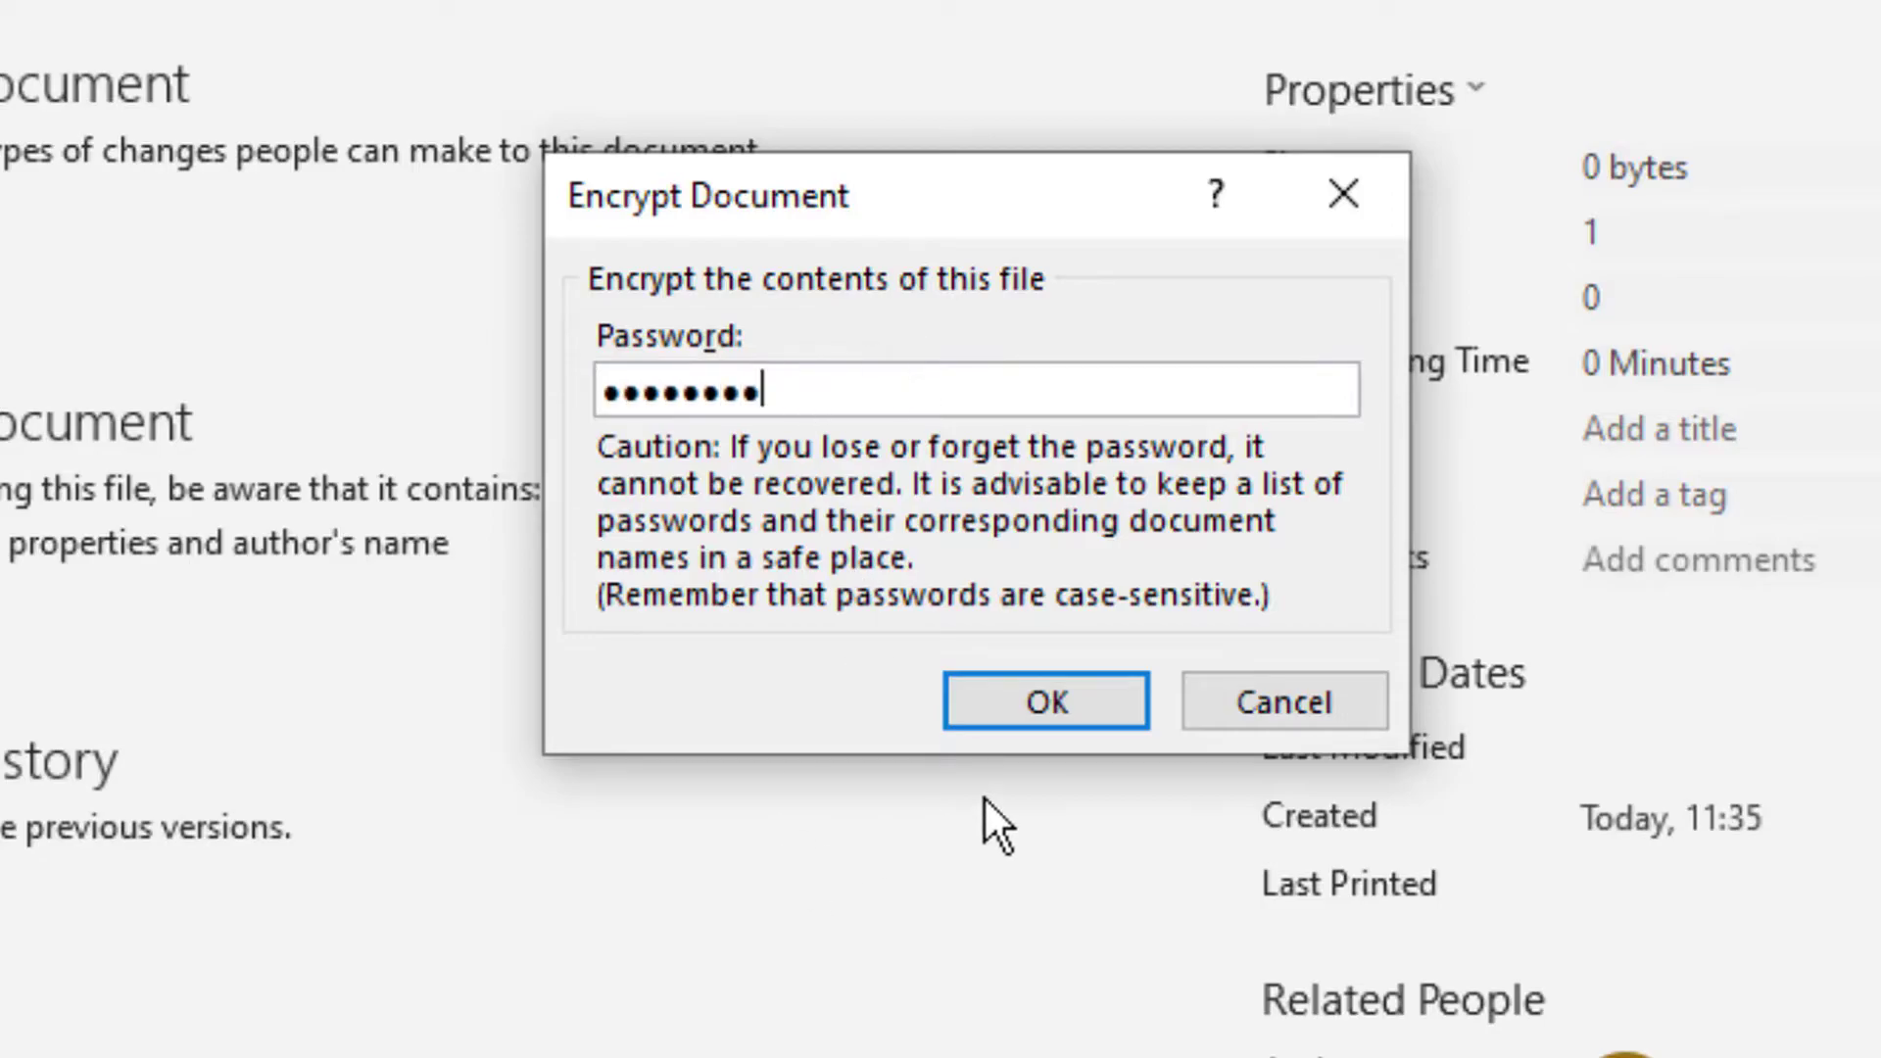
{"action": "left_click", "coordinate": [1044, 707]}
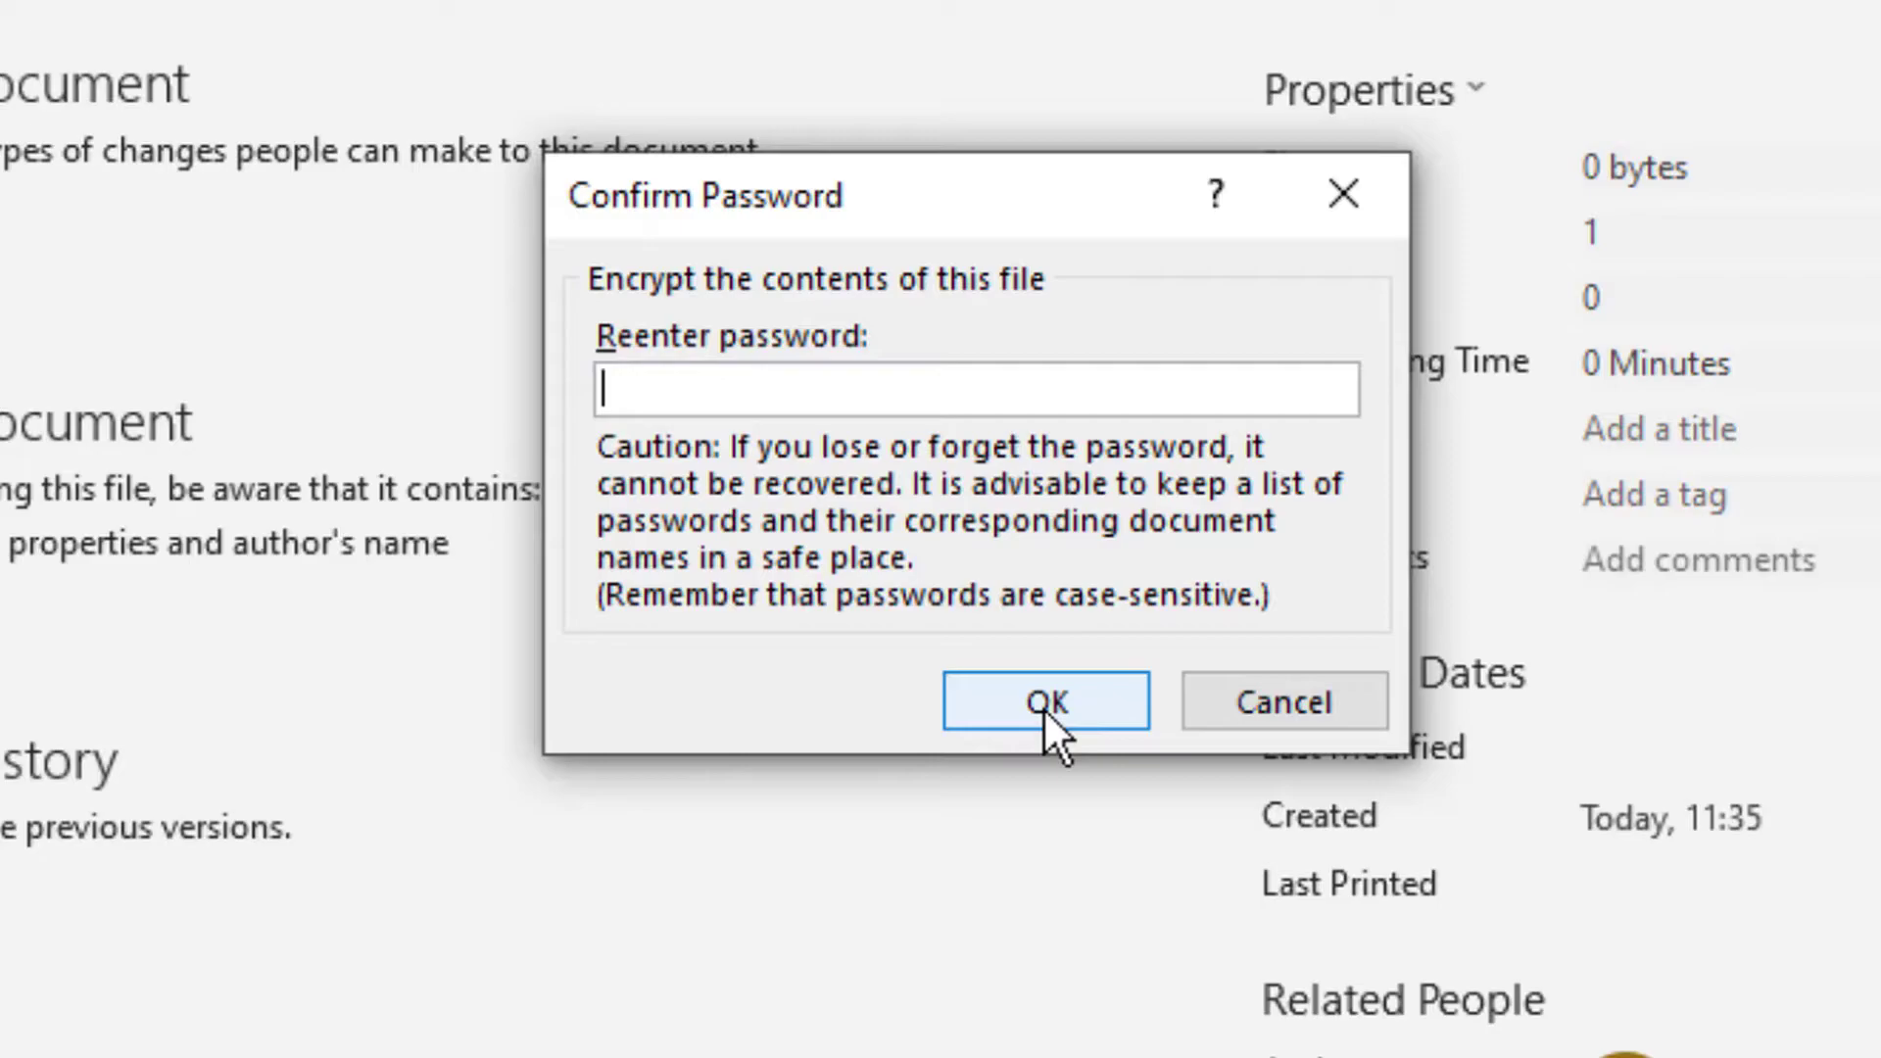
{"action": "type", "text": "••••••••"}
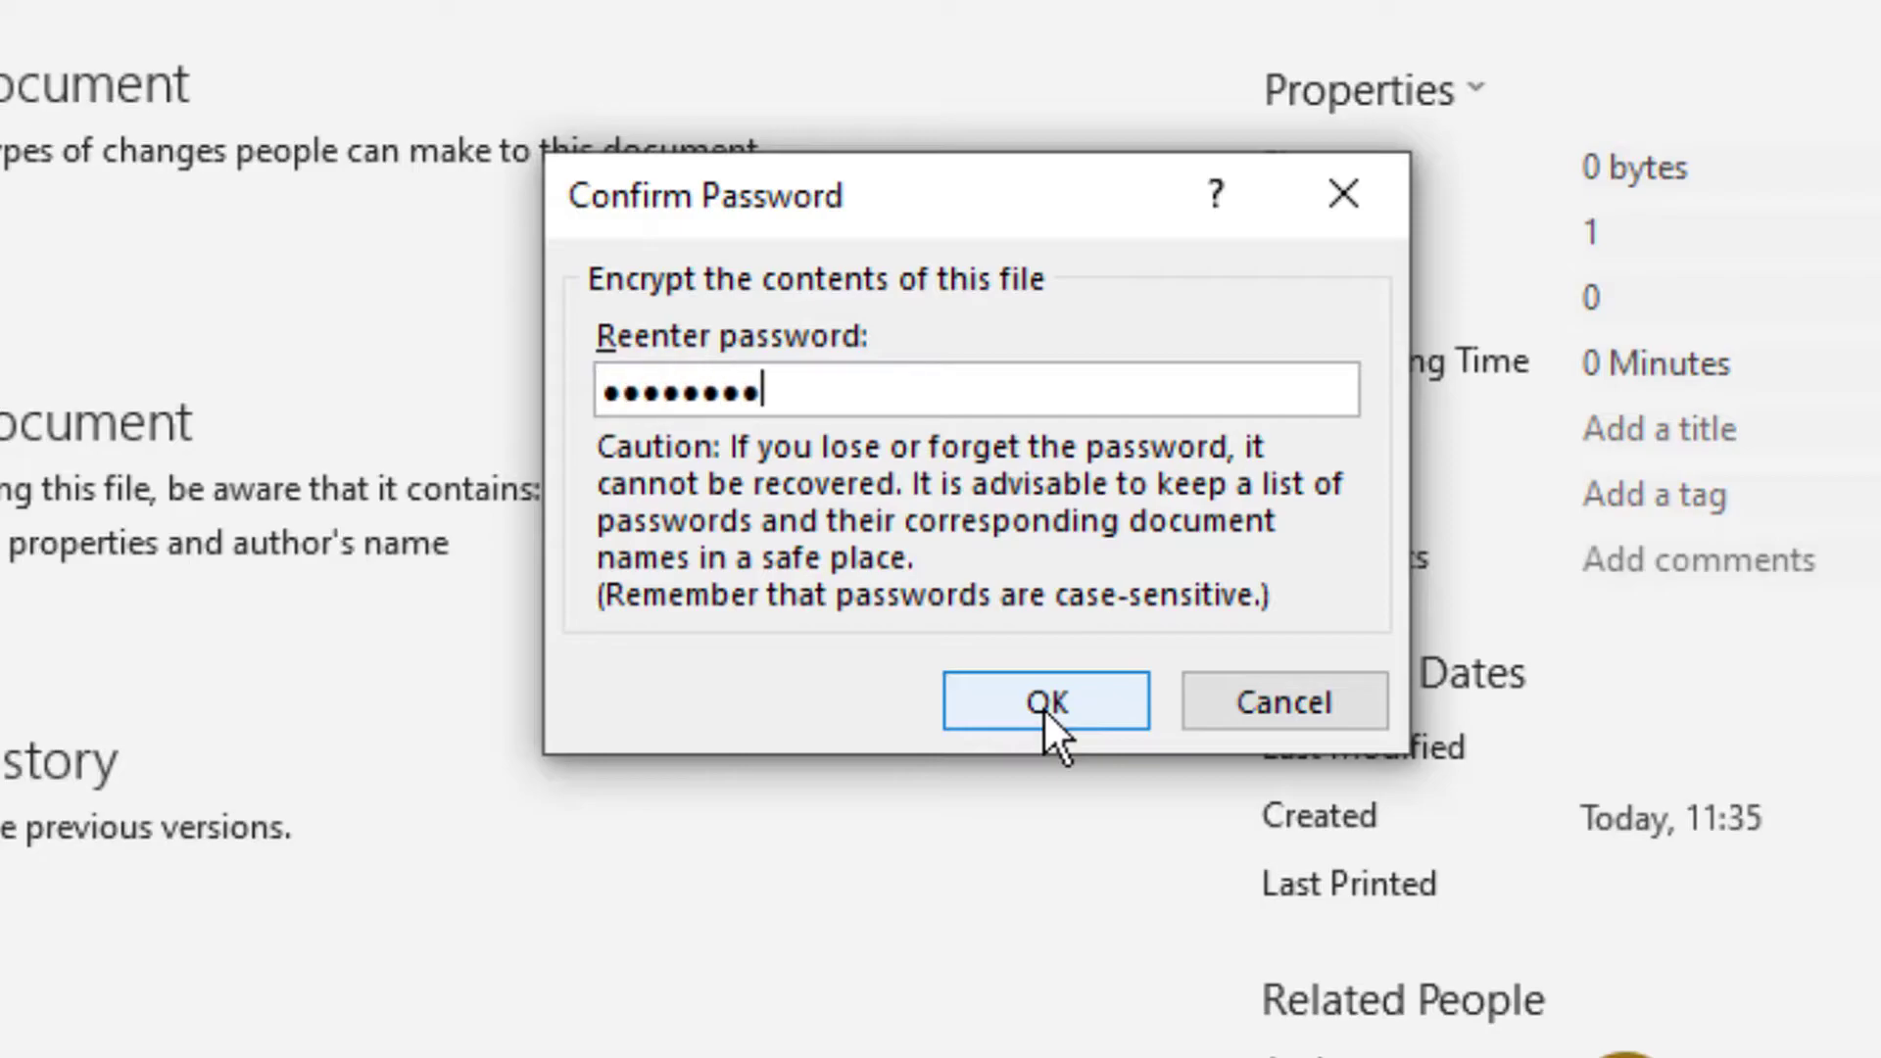
{"action": "left_click", "coordinate": [1043, 707]}
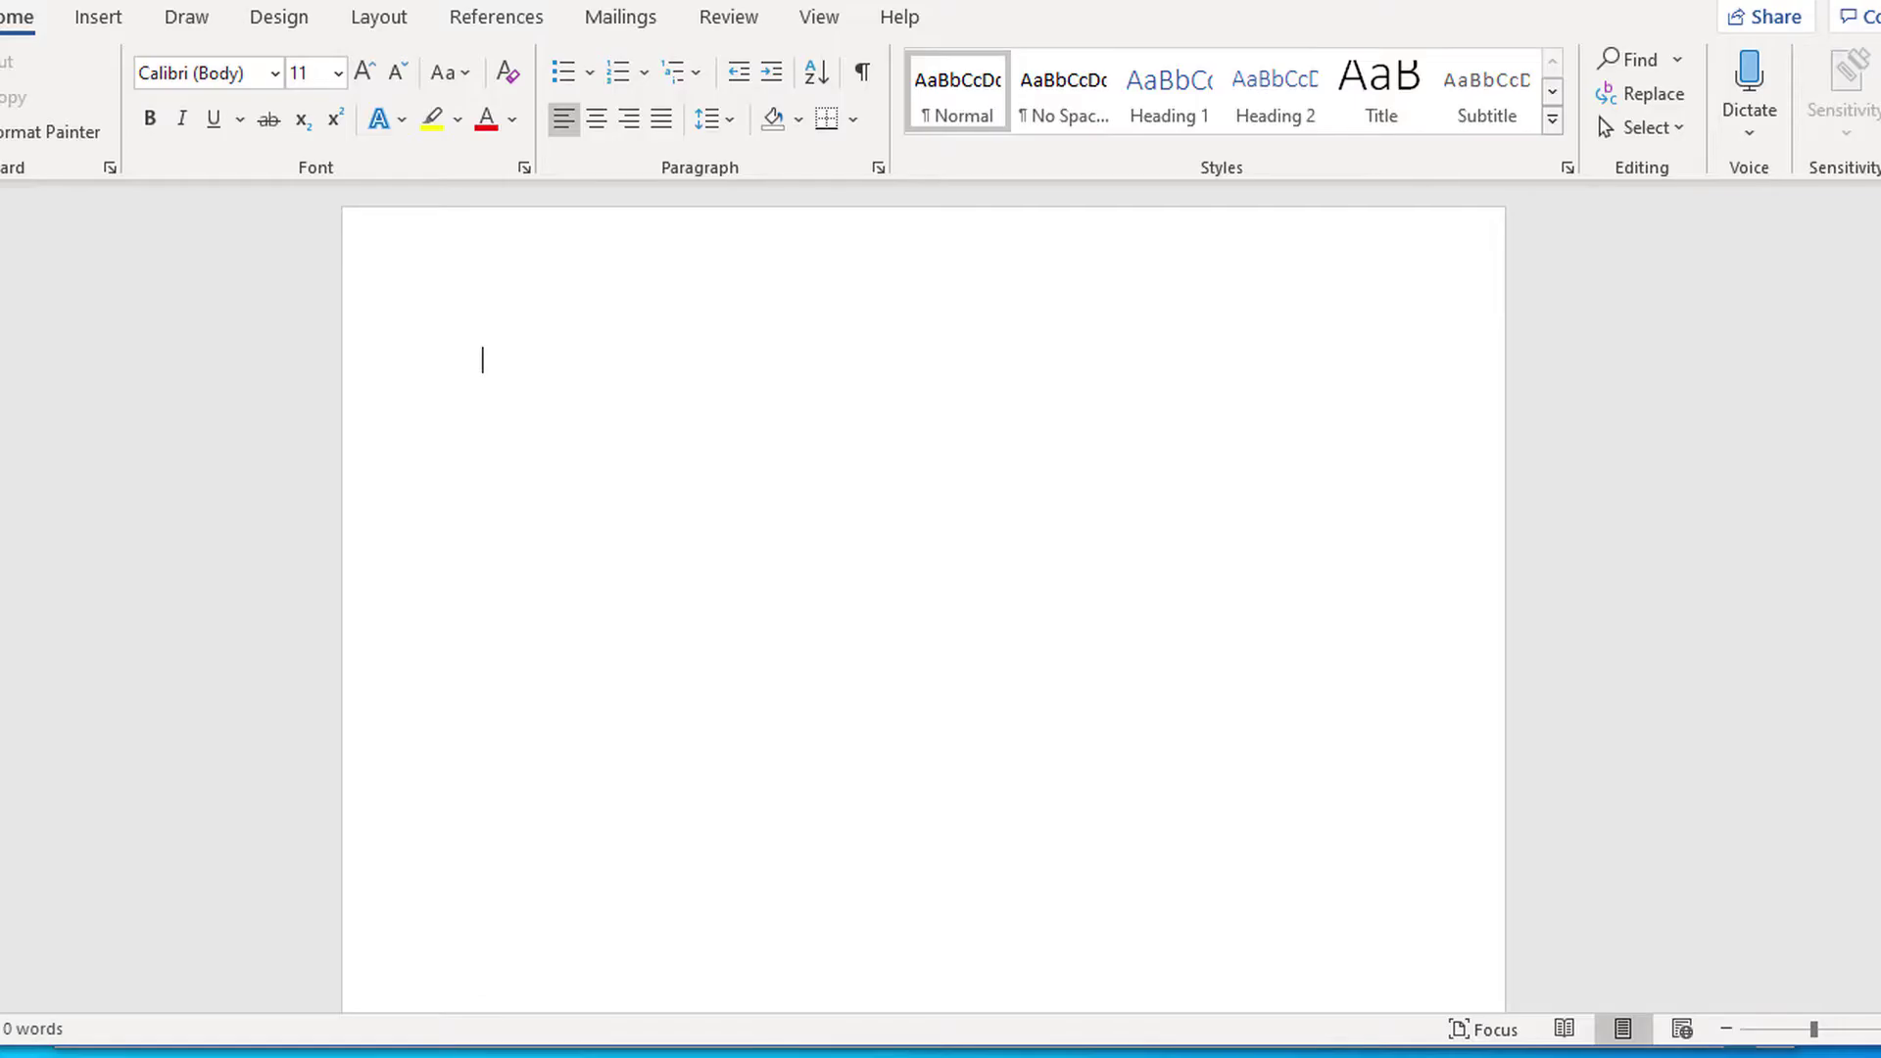
- Close the document, reopen Word Test and enter the password
{"action": "key", "text": "ctrl+w"}
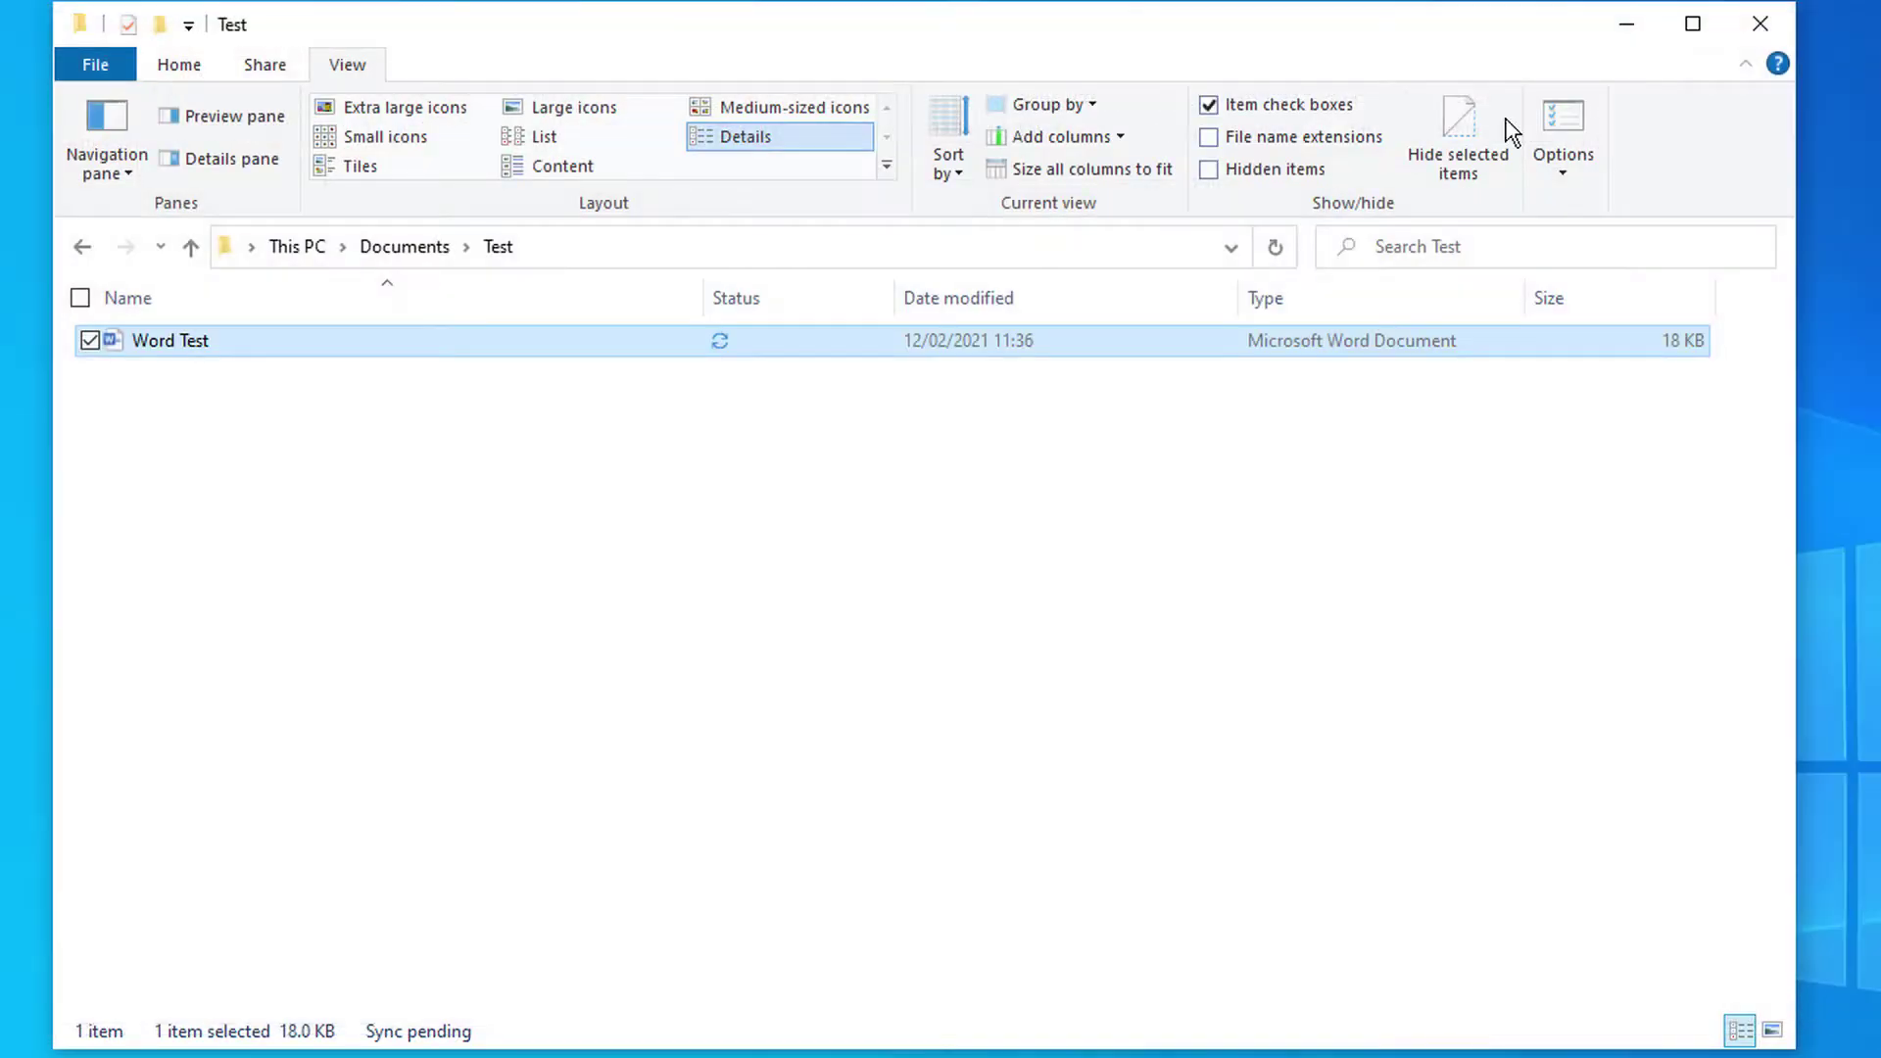
{"action": "double_click", "coordinate": [255, 341]}
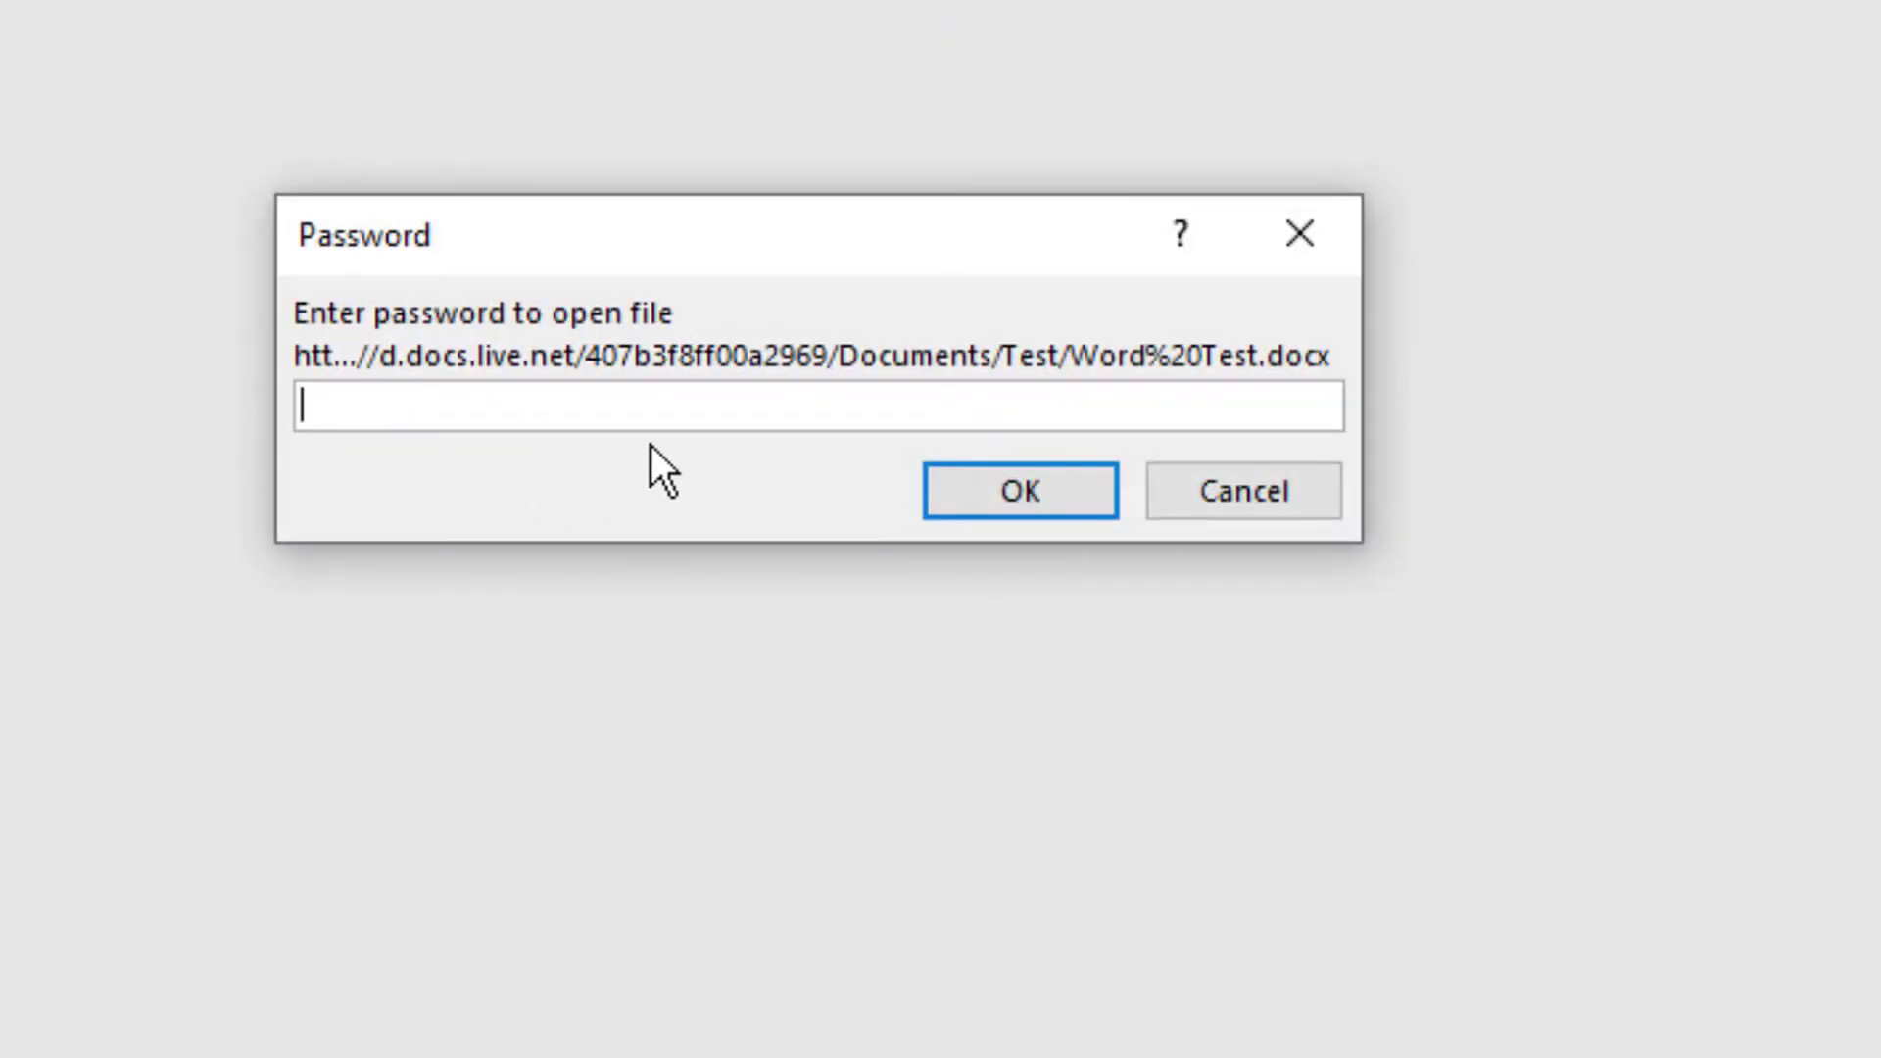
{"action": "type", "text": "password"}
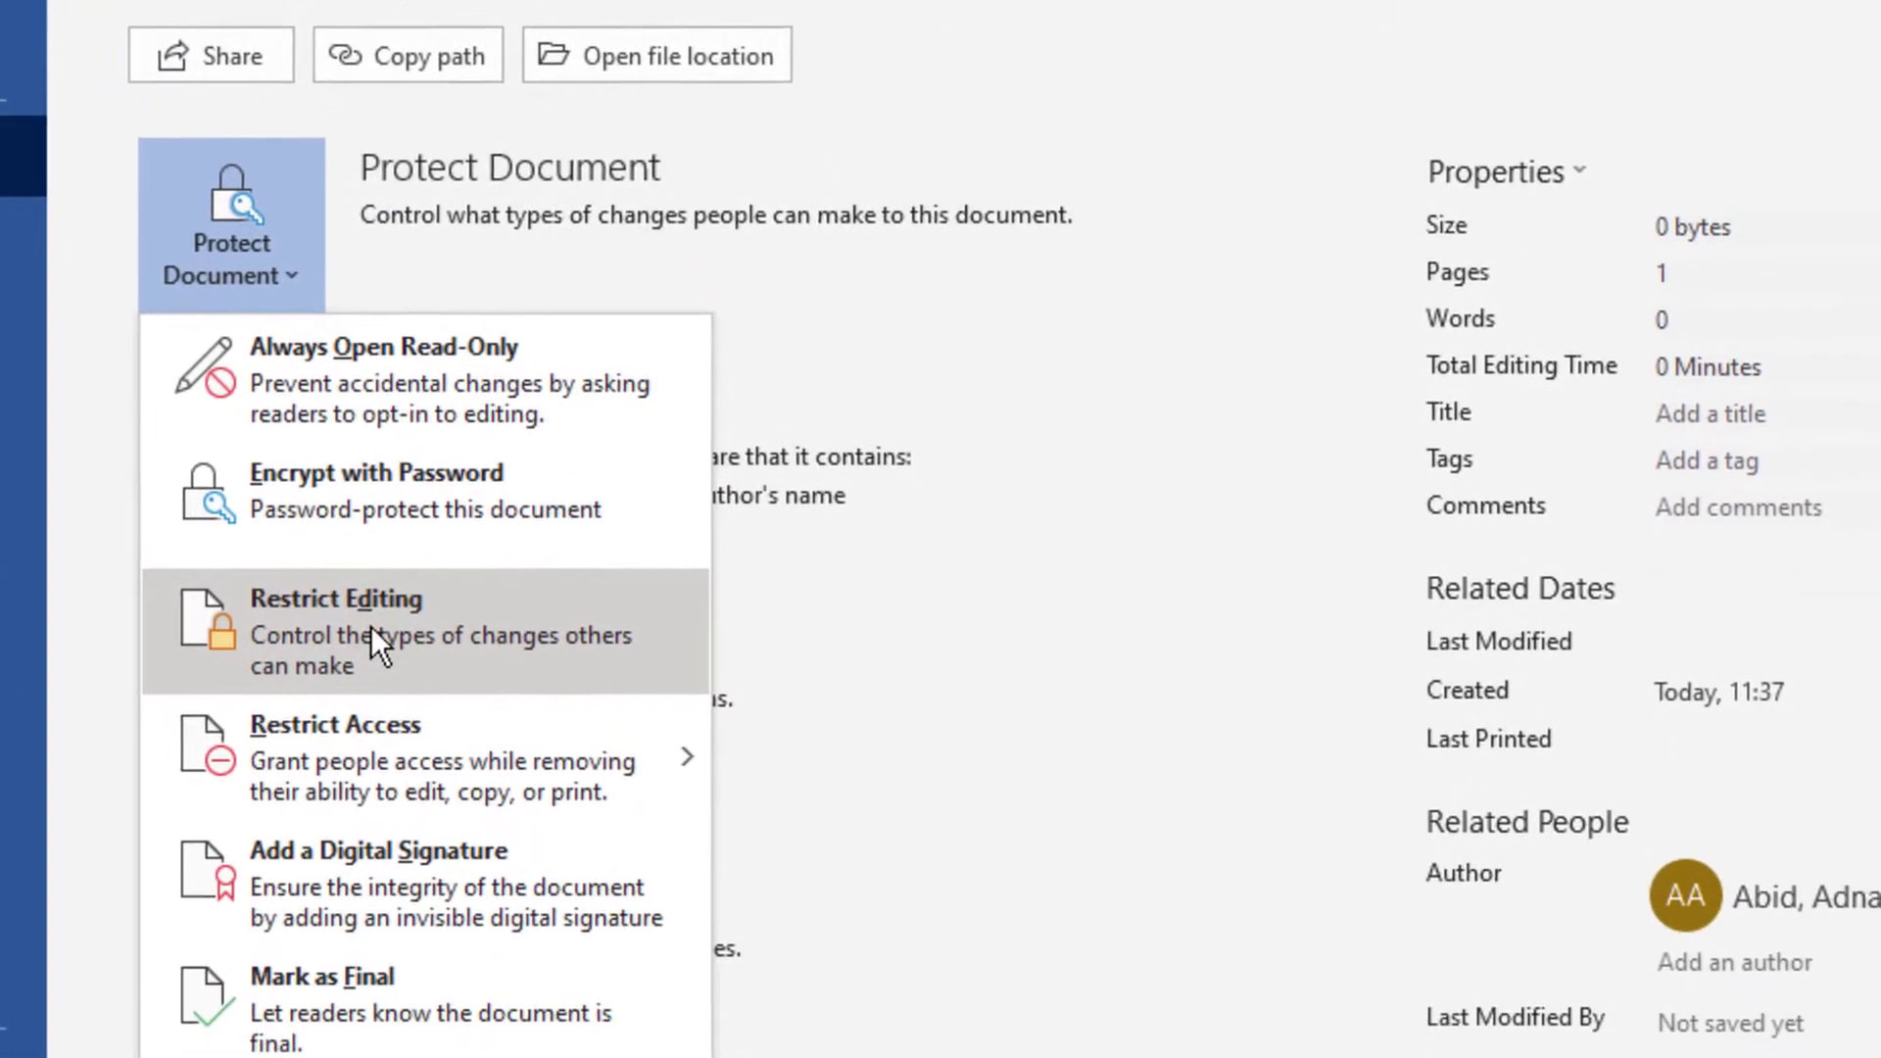
- In Restrict Editing, limit formatting to a selection of styles, leaving its settings unchanged
{"action": "left_click", "coordinate": [372, 635]}
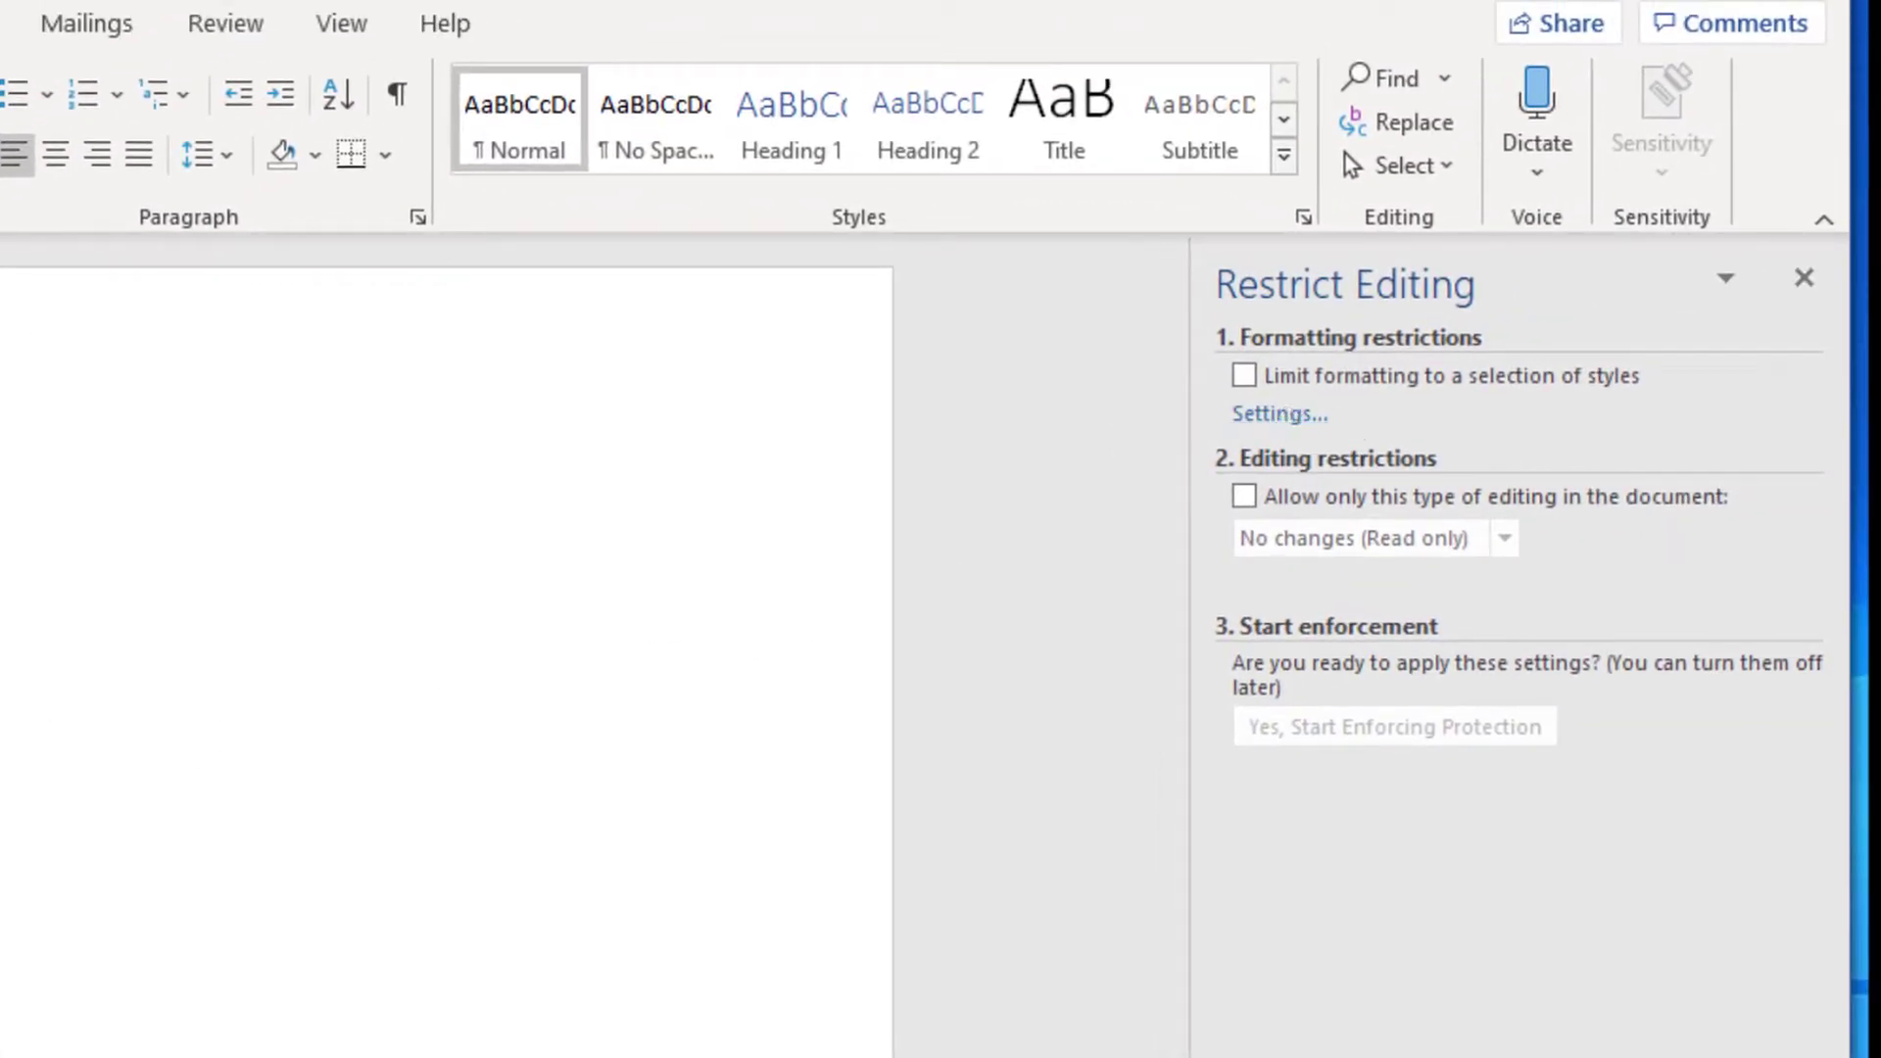
{"action": "left_click", "coordinate": [1242, 377]}
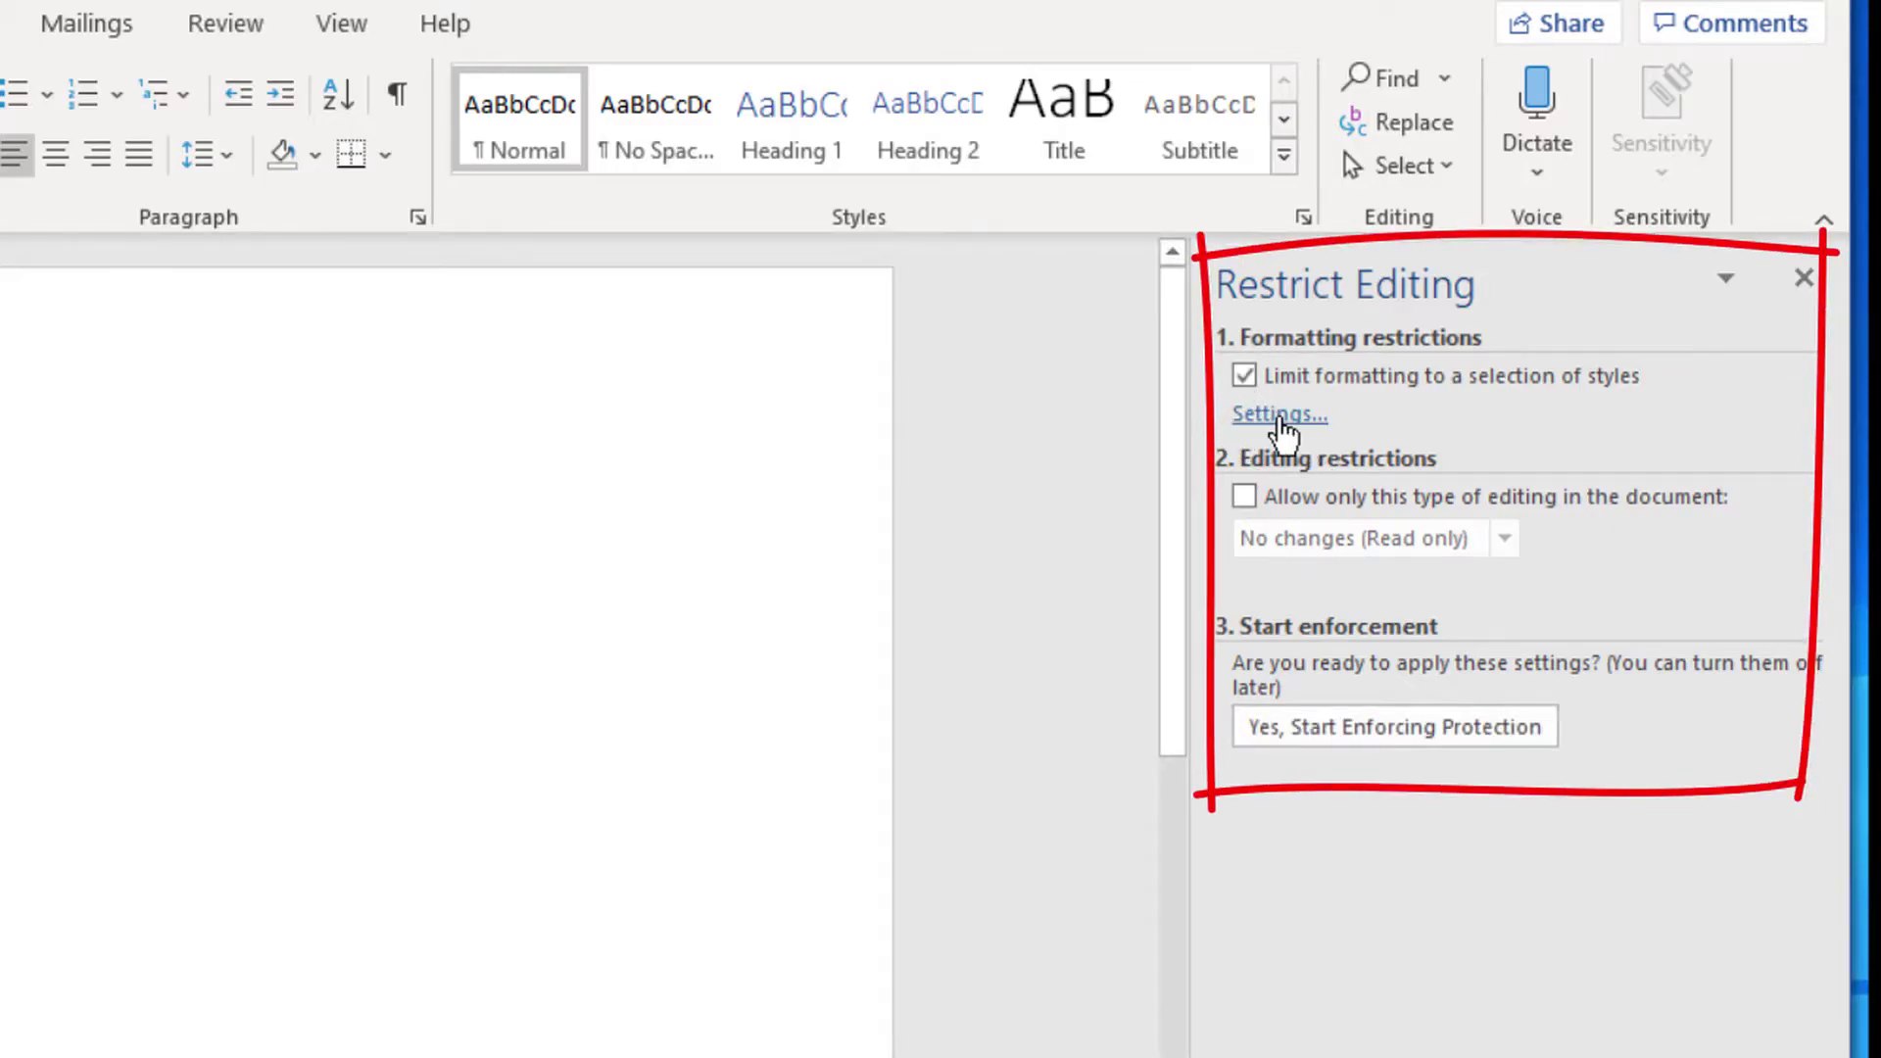
{"action": "left_click", "coordinate": [1281, 414]}
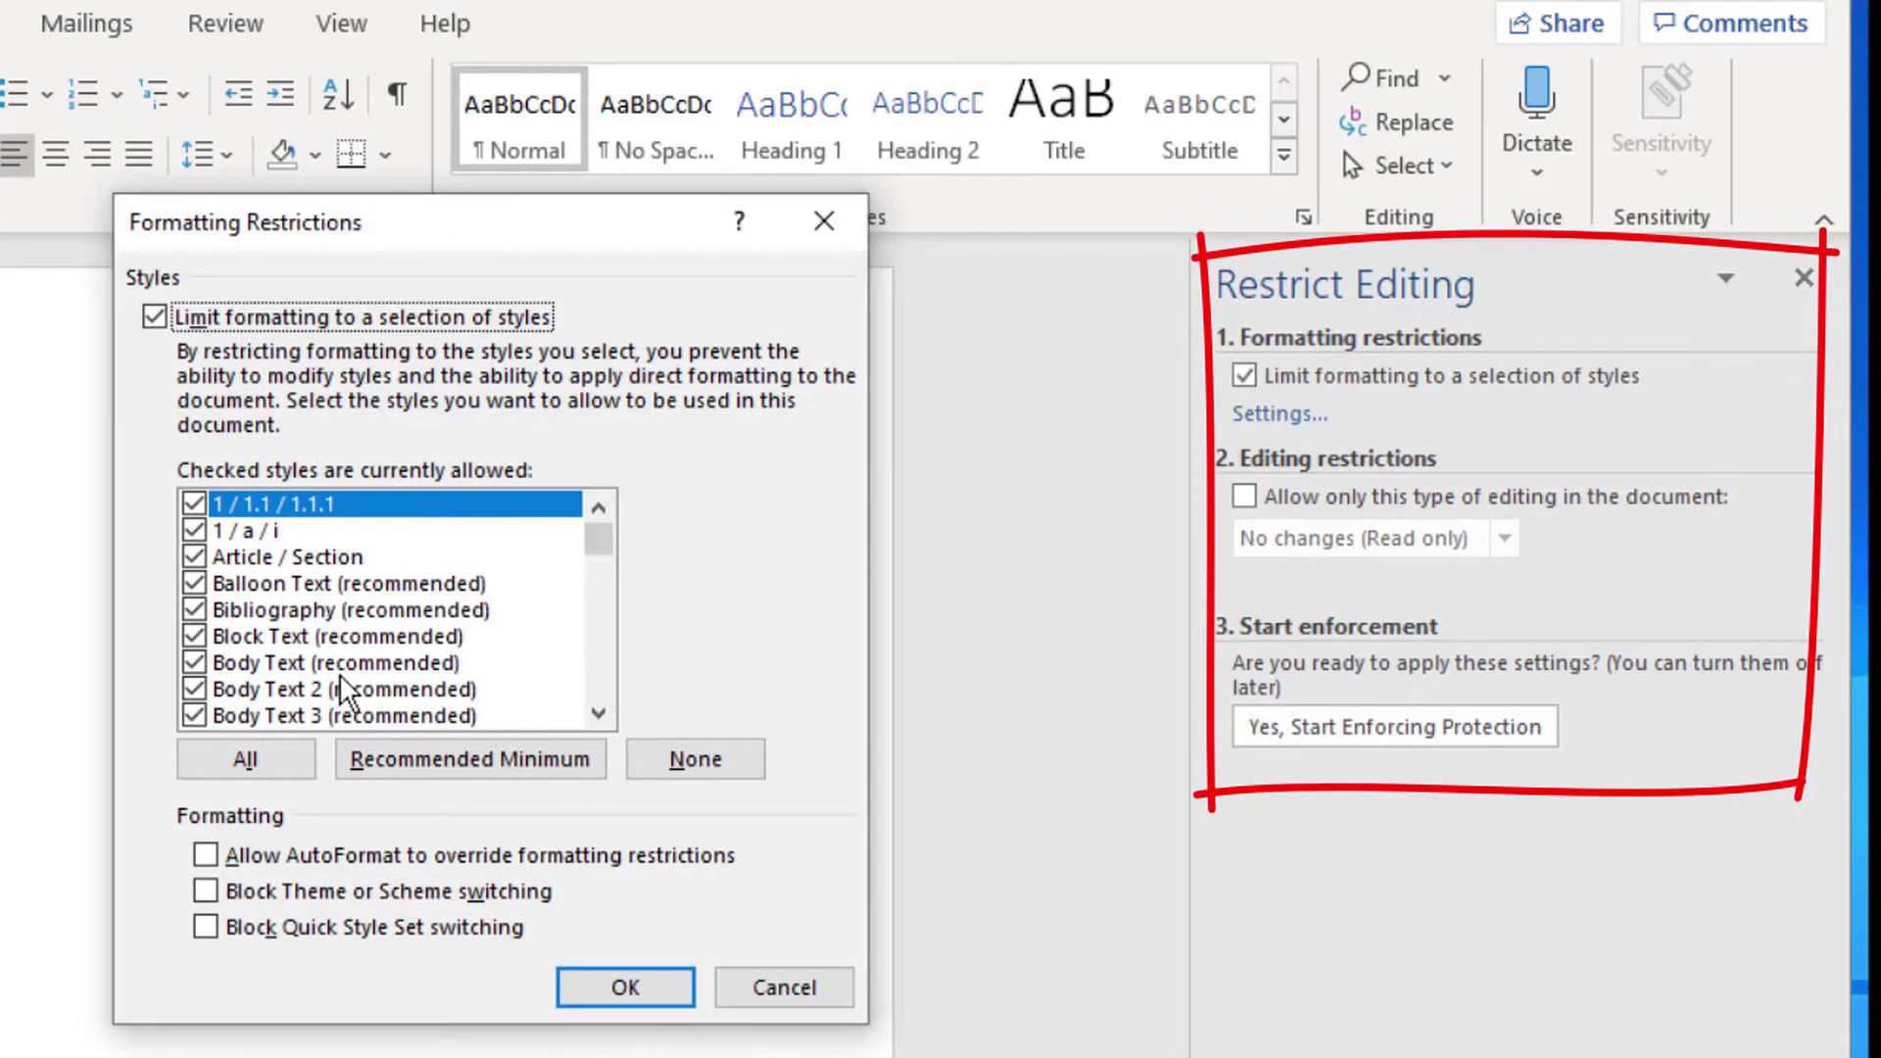
{"action": "left_click", "coordinate": [769, 989]}
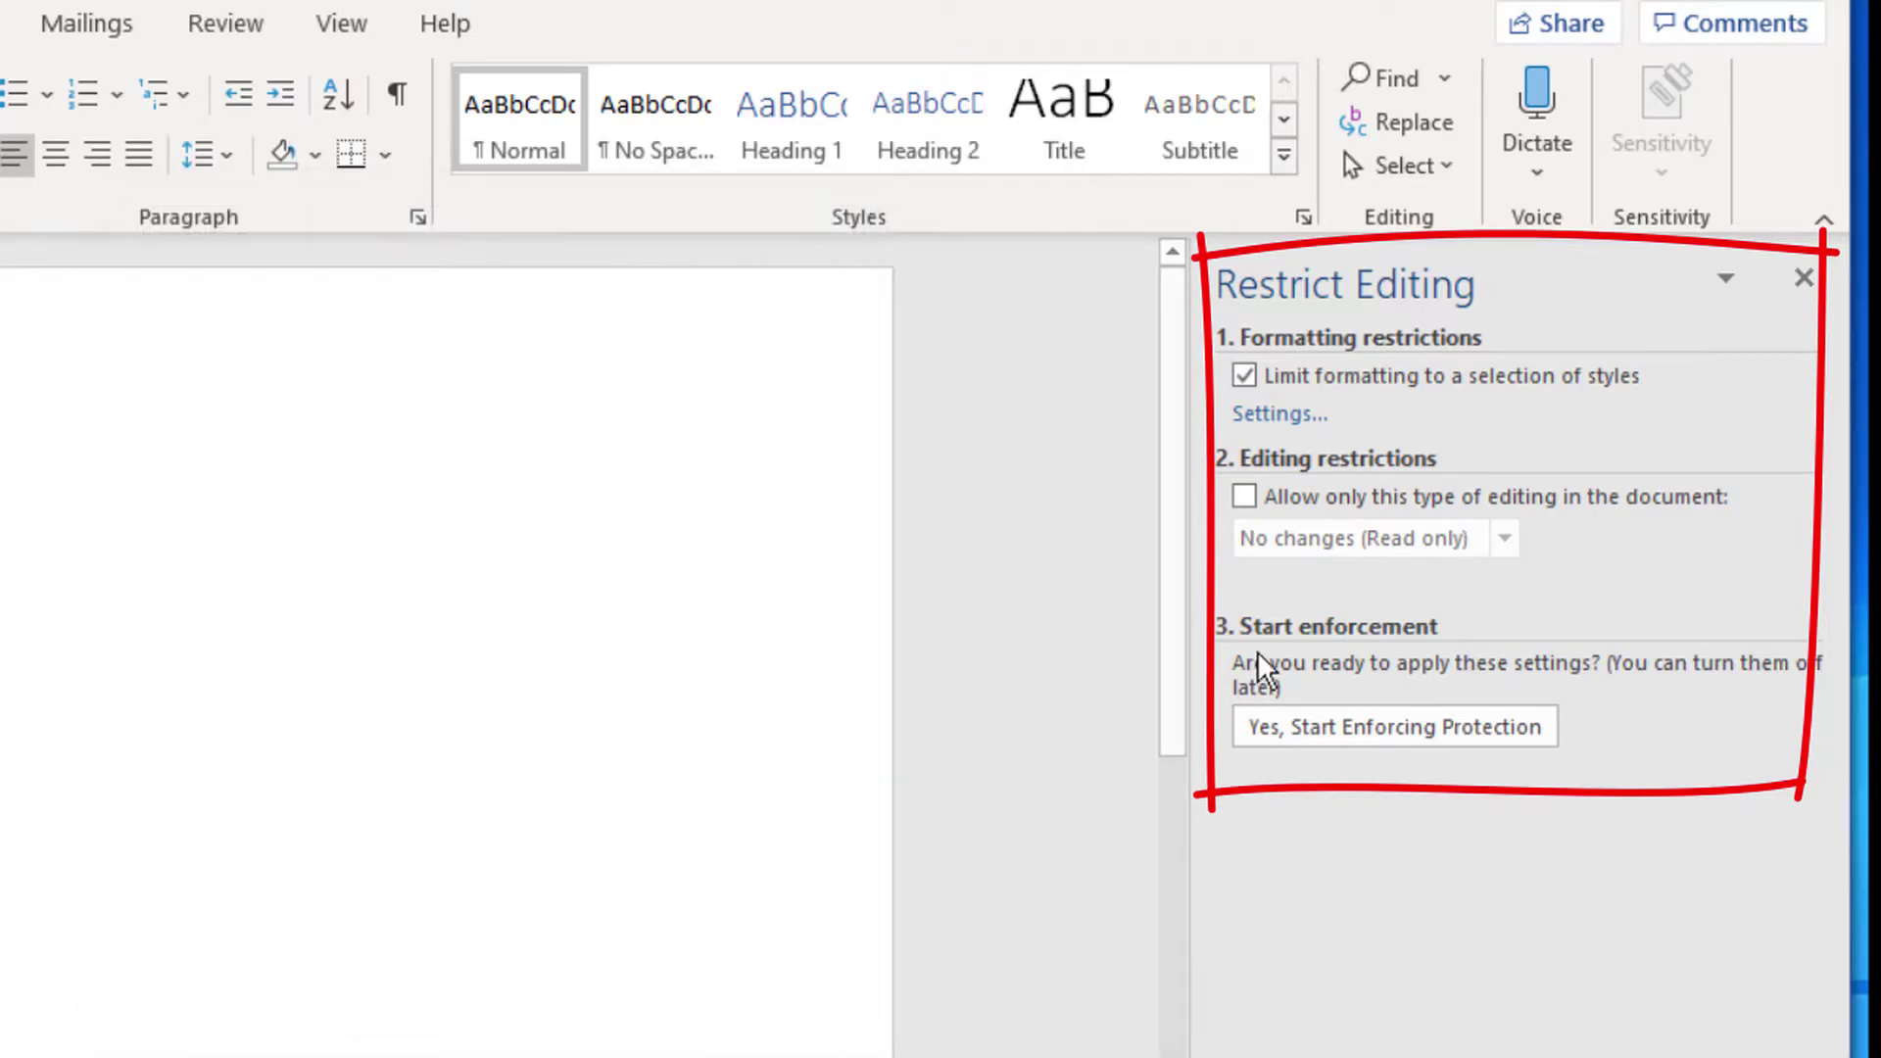
- Allow only No changes (Read only) editing, add no users, and close the pane
{"action": "left_click", "coordinate": [1254, 495]}
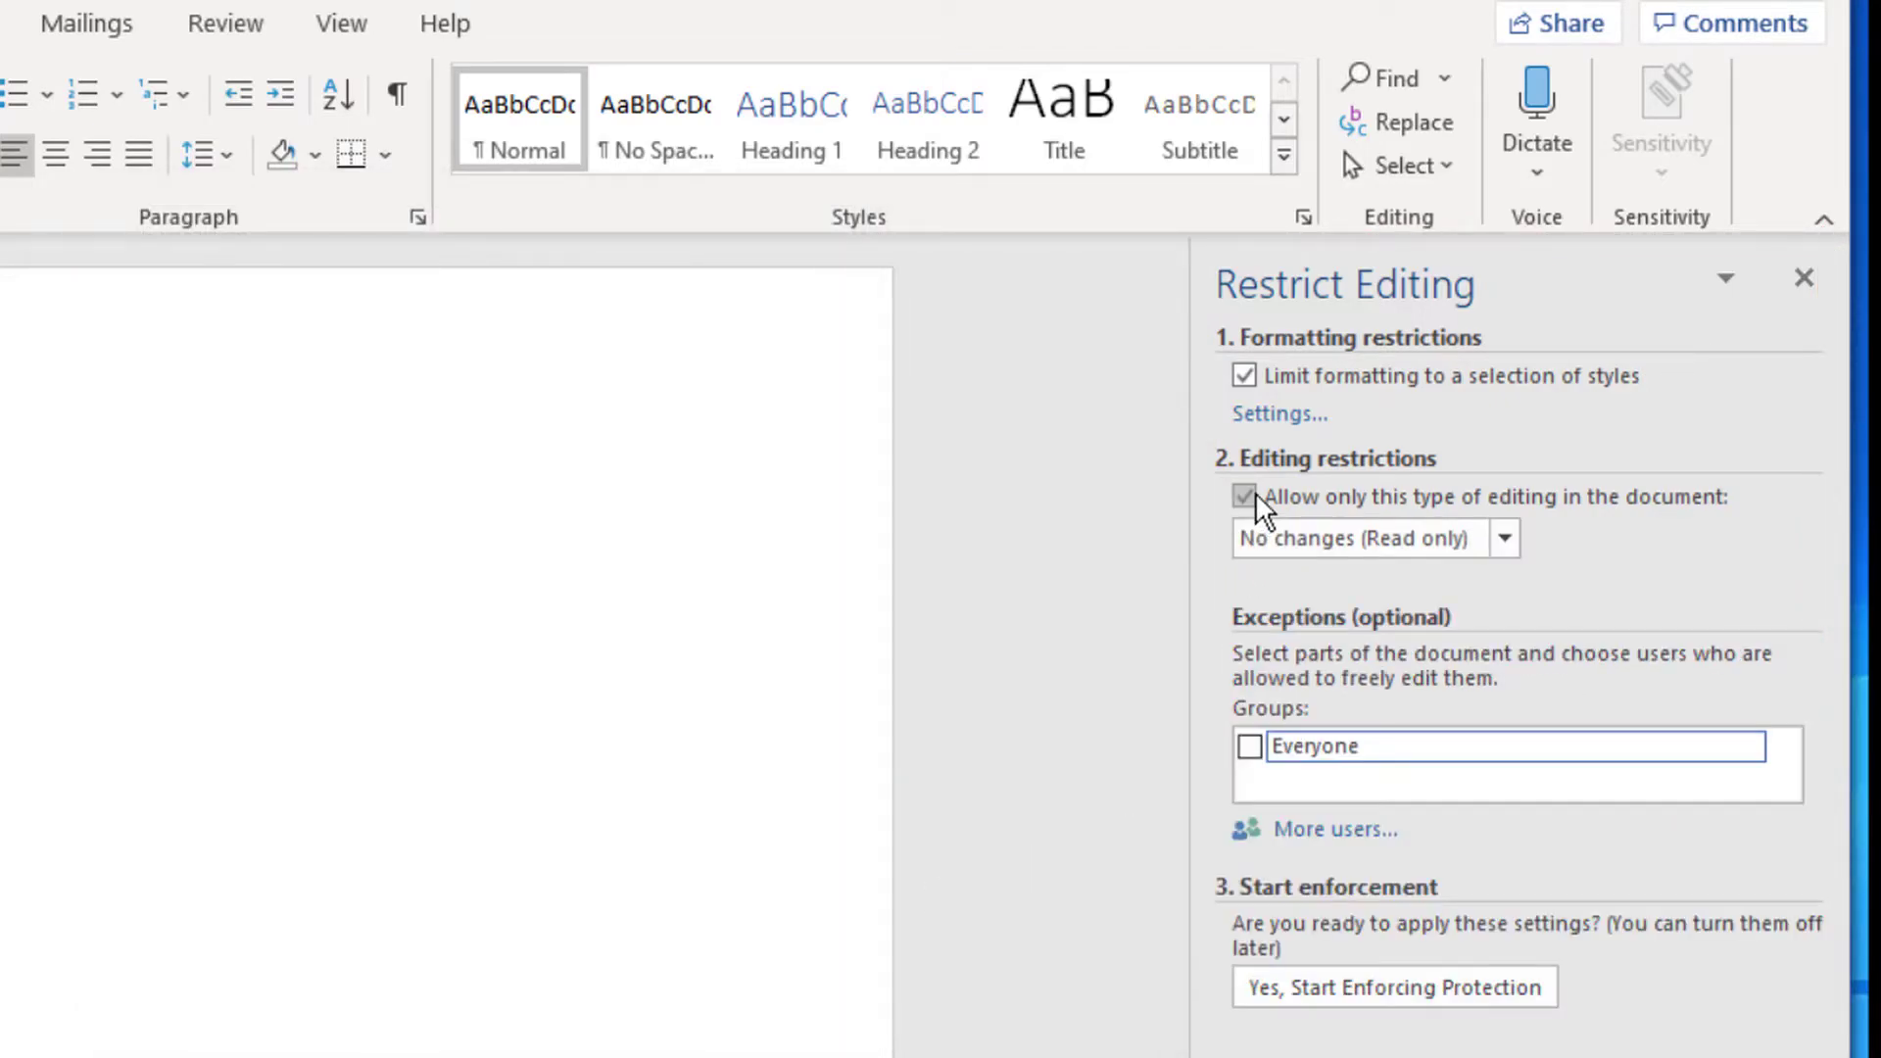
{"action": "left_click", "coordinate": [1509, 545]}
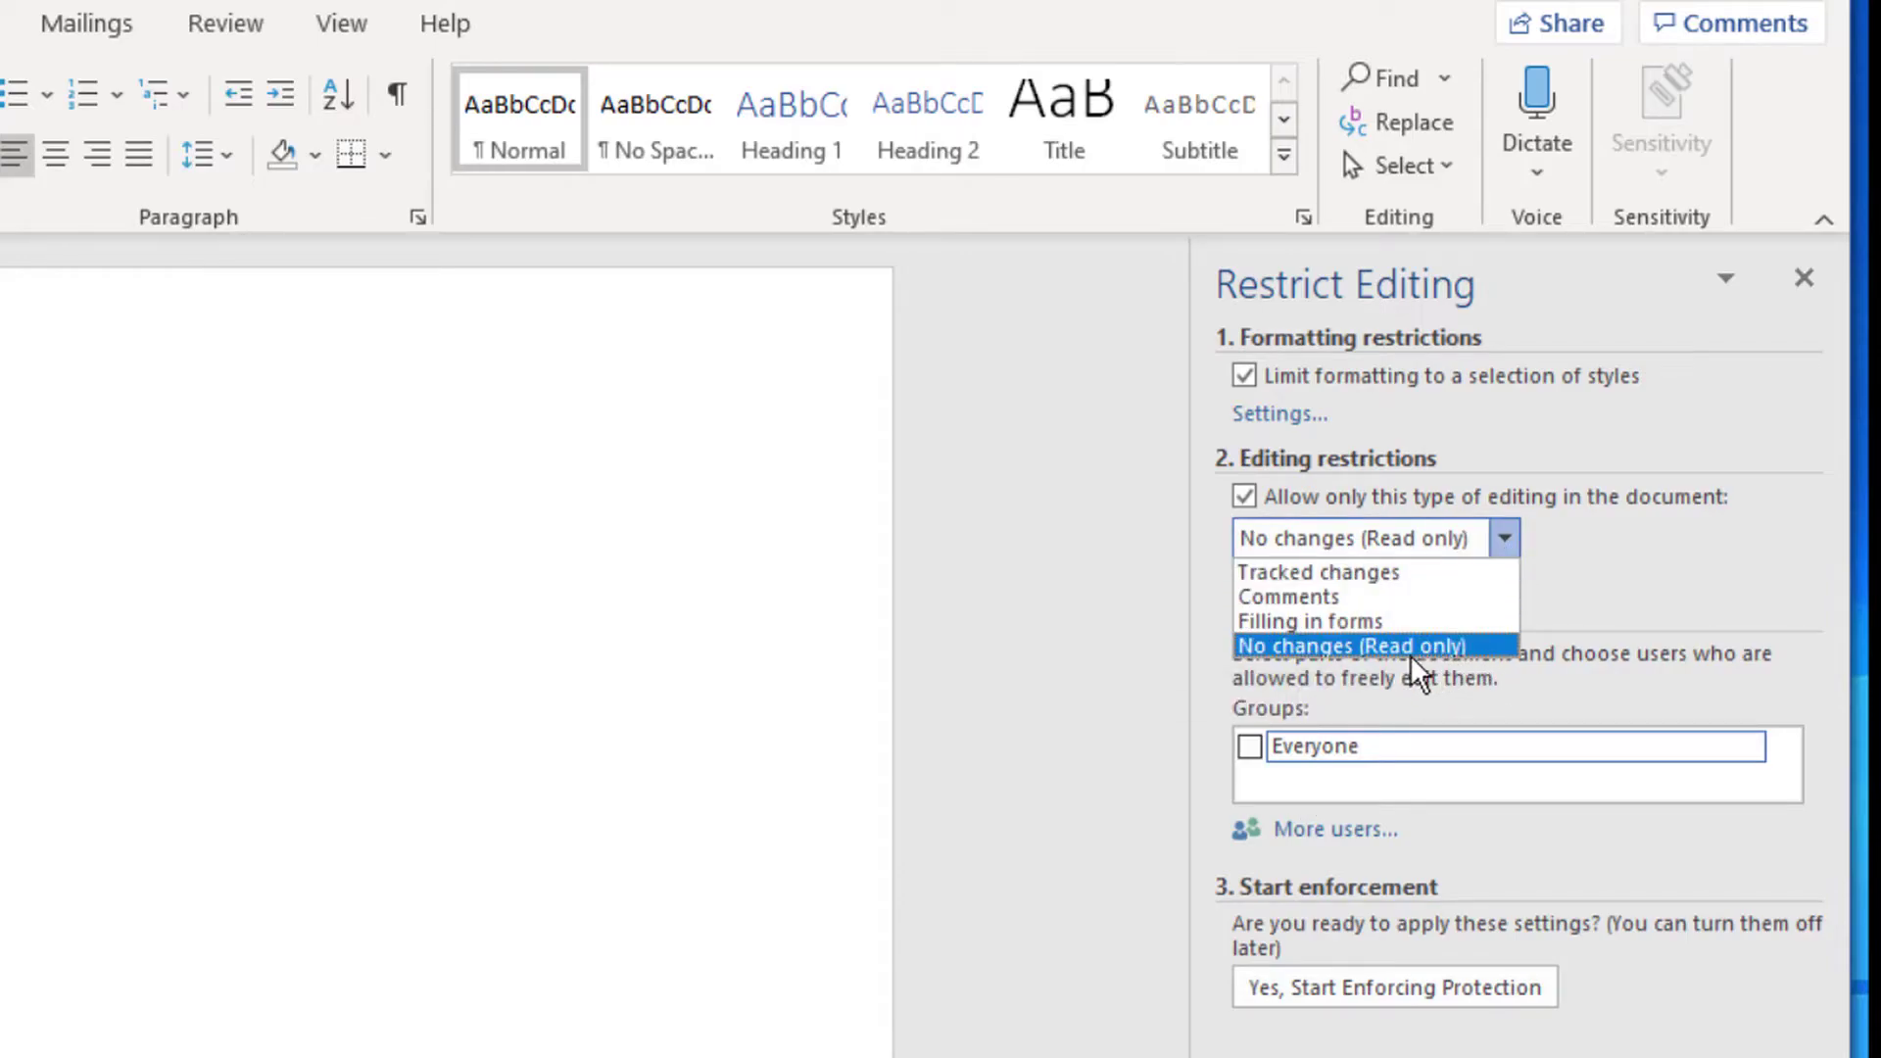
{"action": "left_click", "coordinate": [1612, 635]}
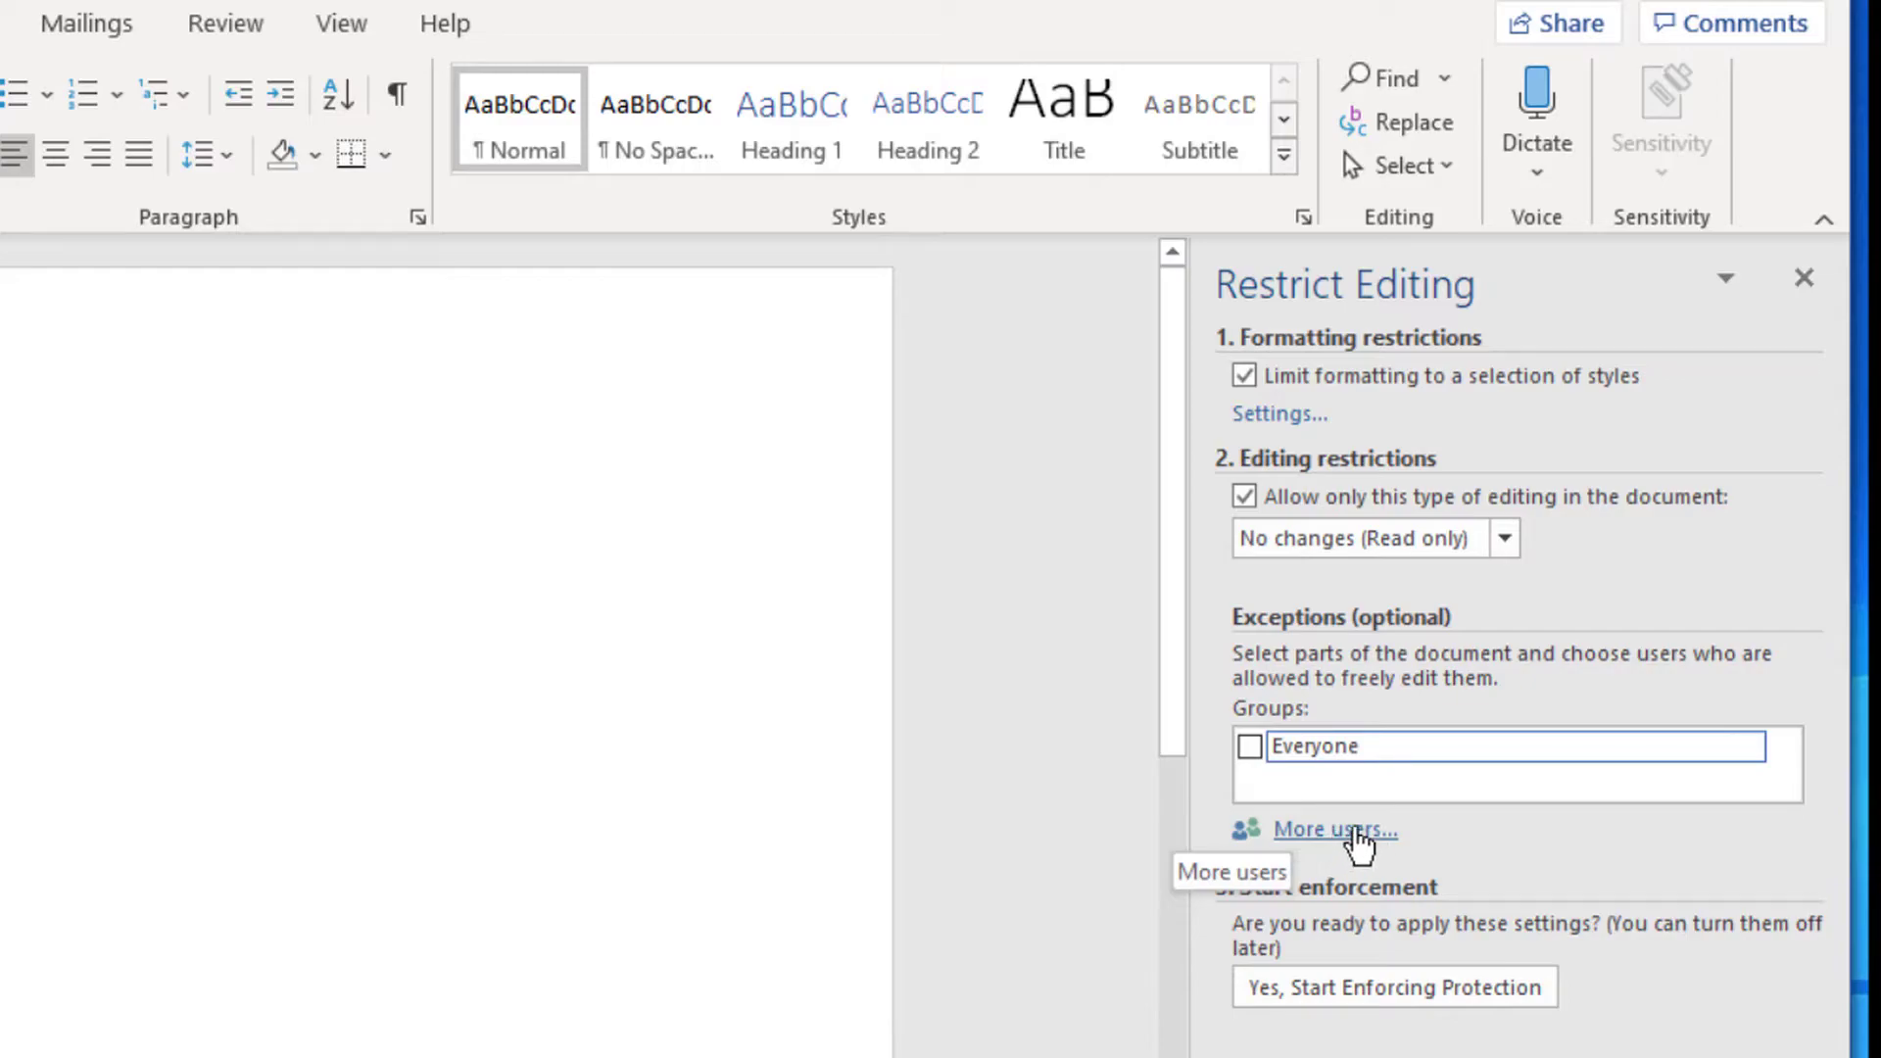
{"action": "left_click", "coordinate": [1352, 833]}
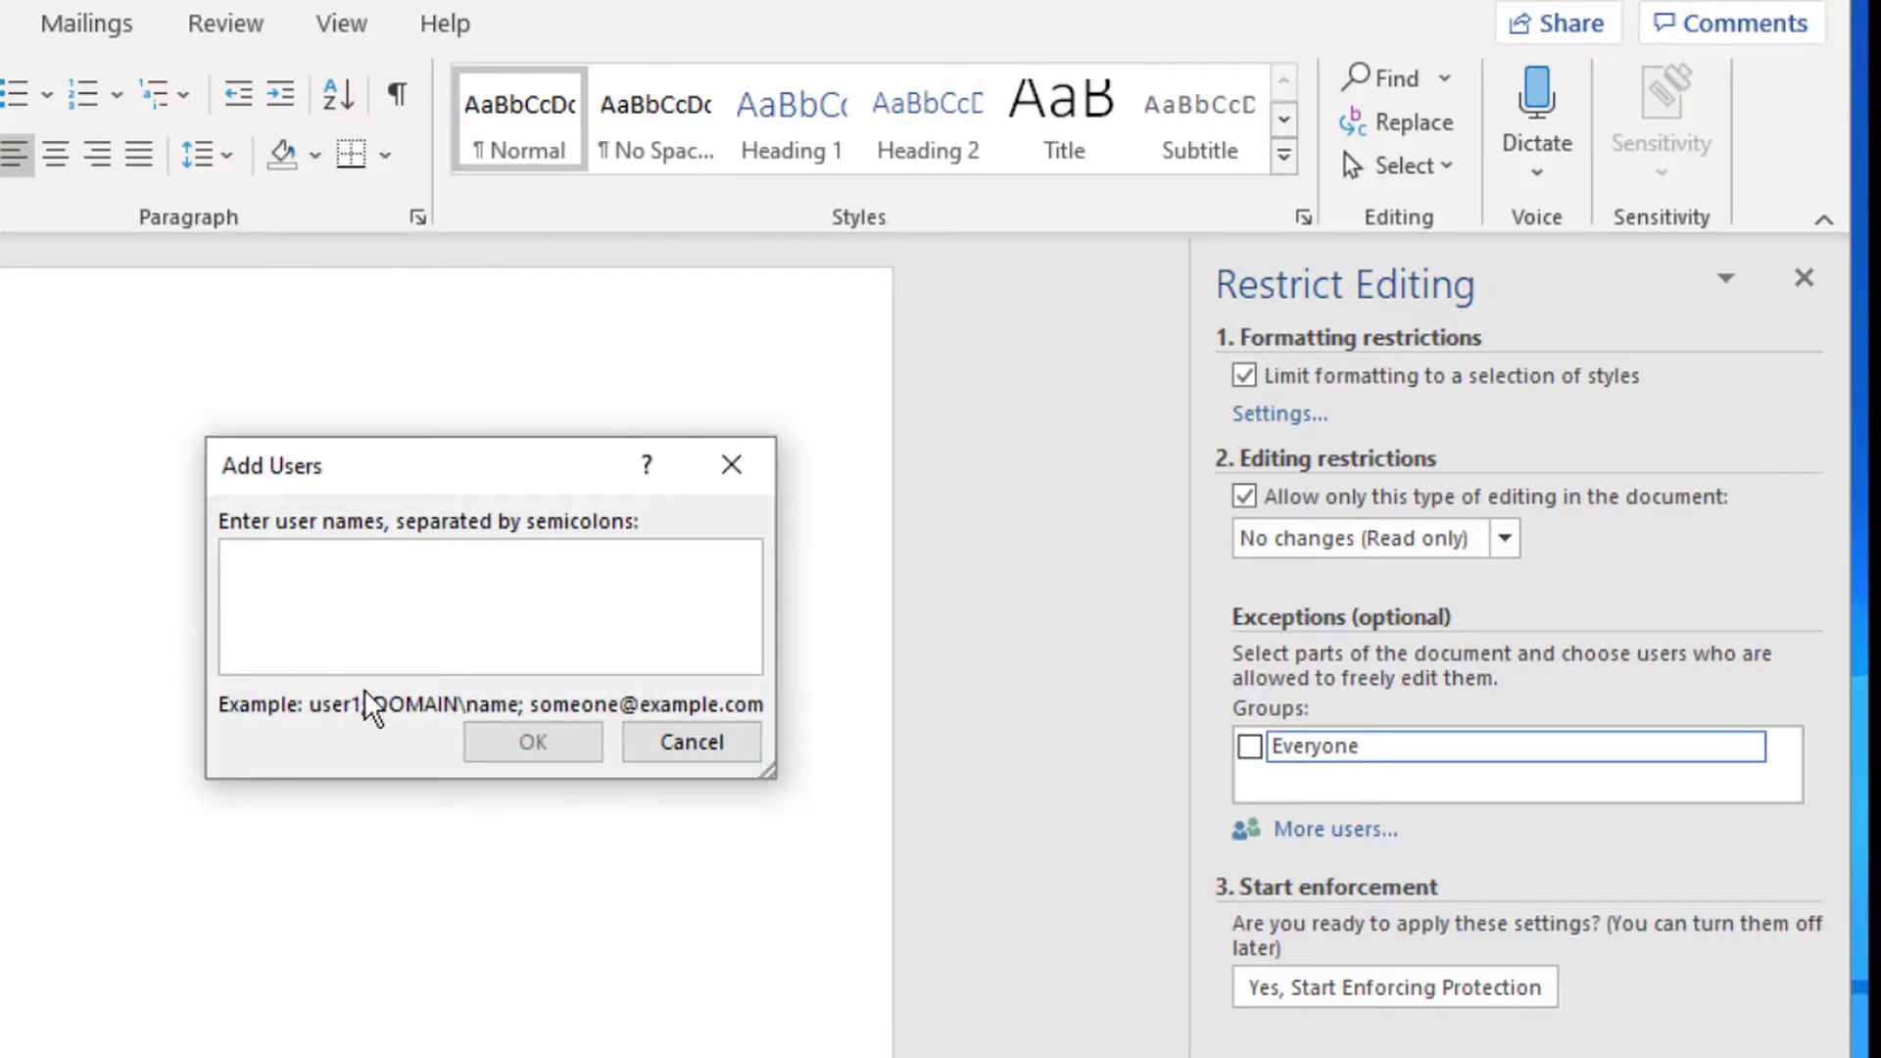
{"action": "key", "text": "Escape"}
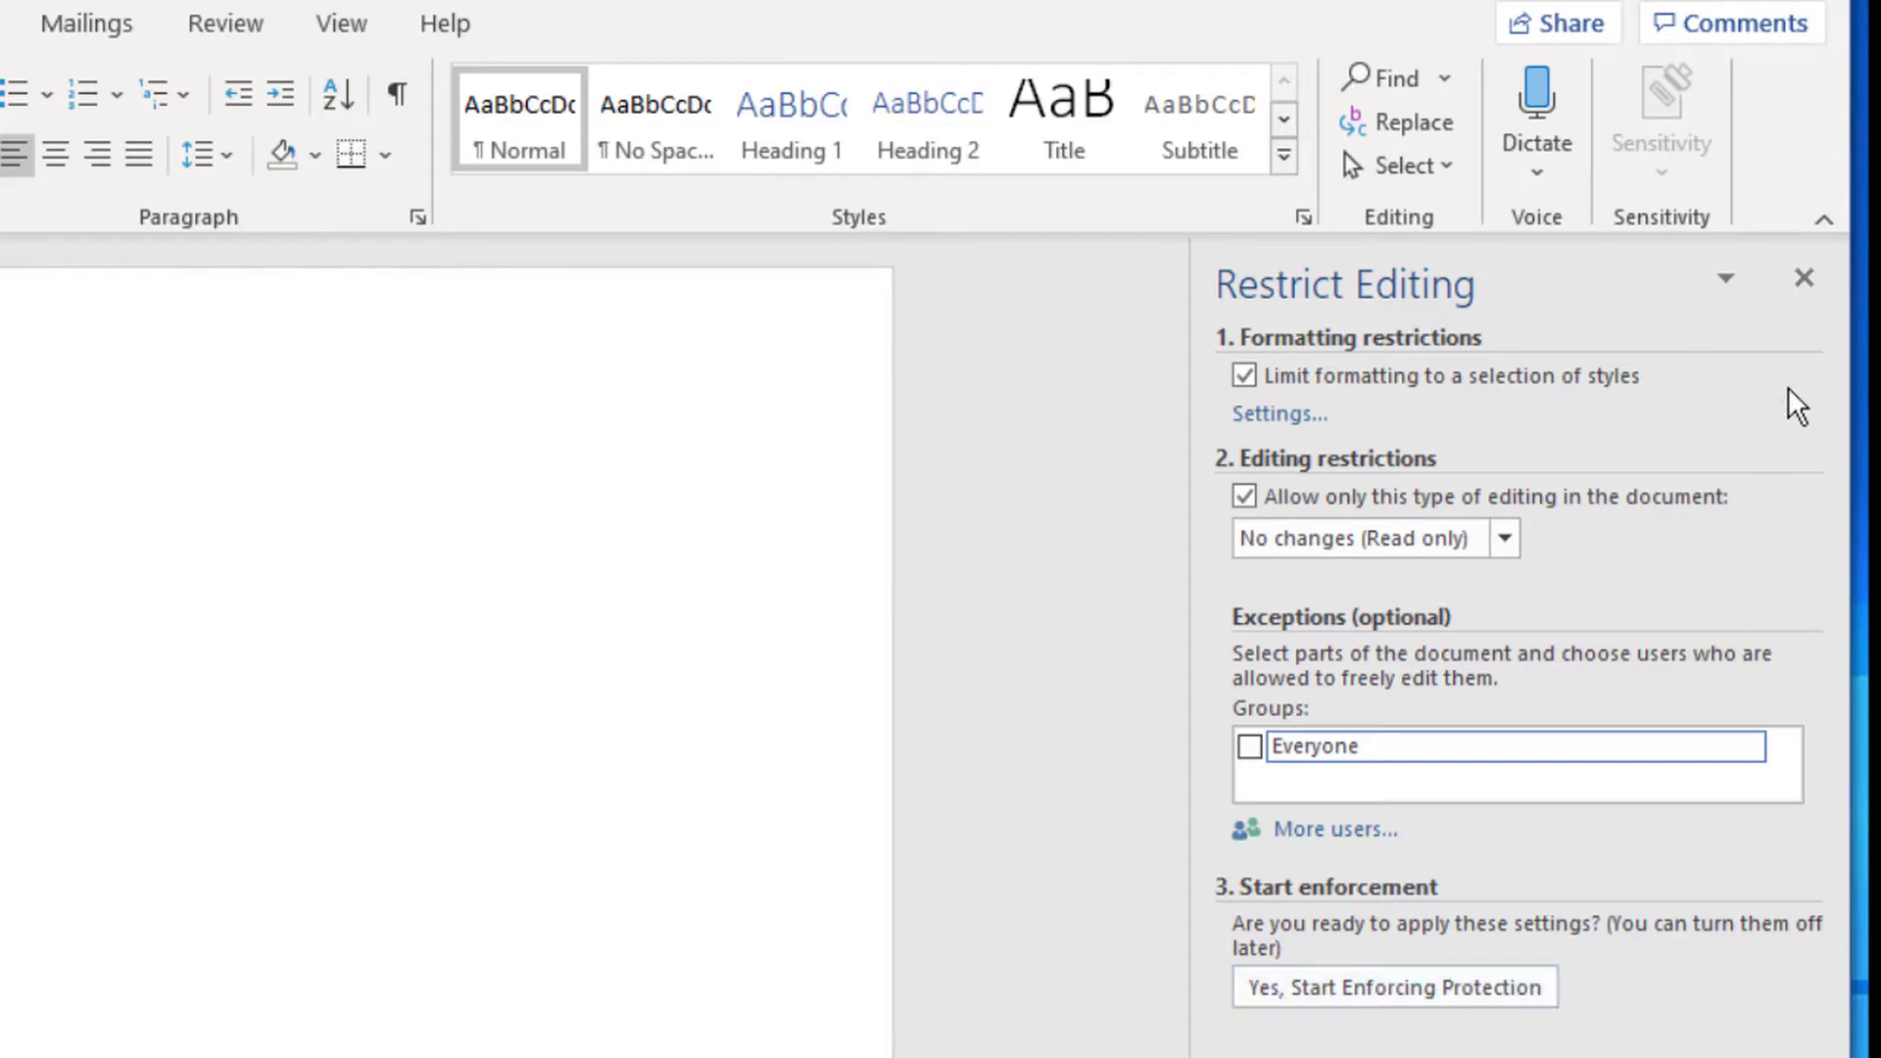
{"action": "left_click", "coordinate": [1802, 280]}
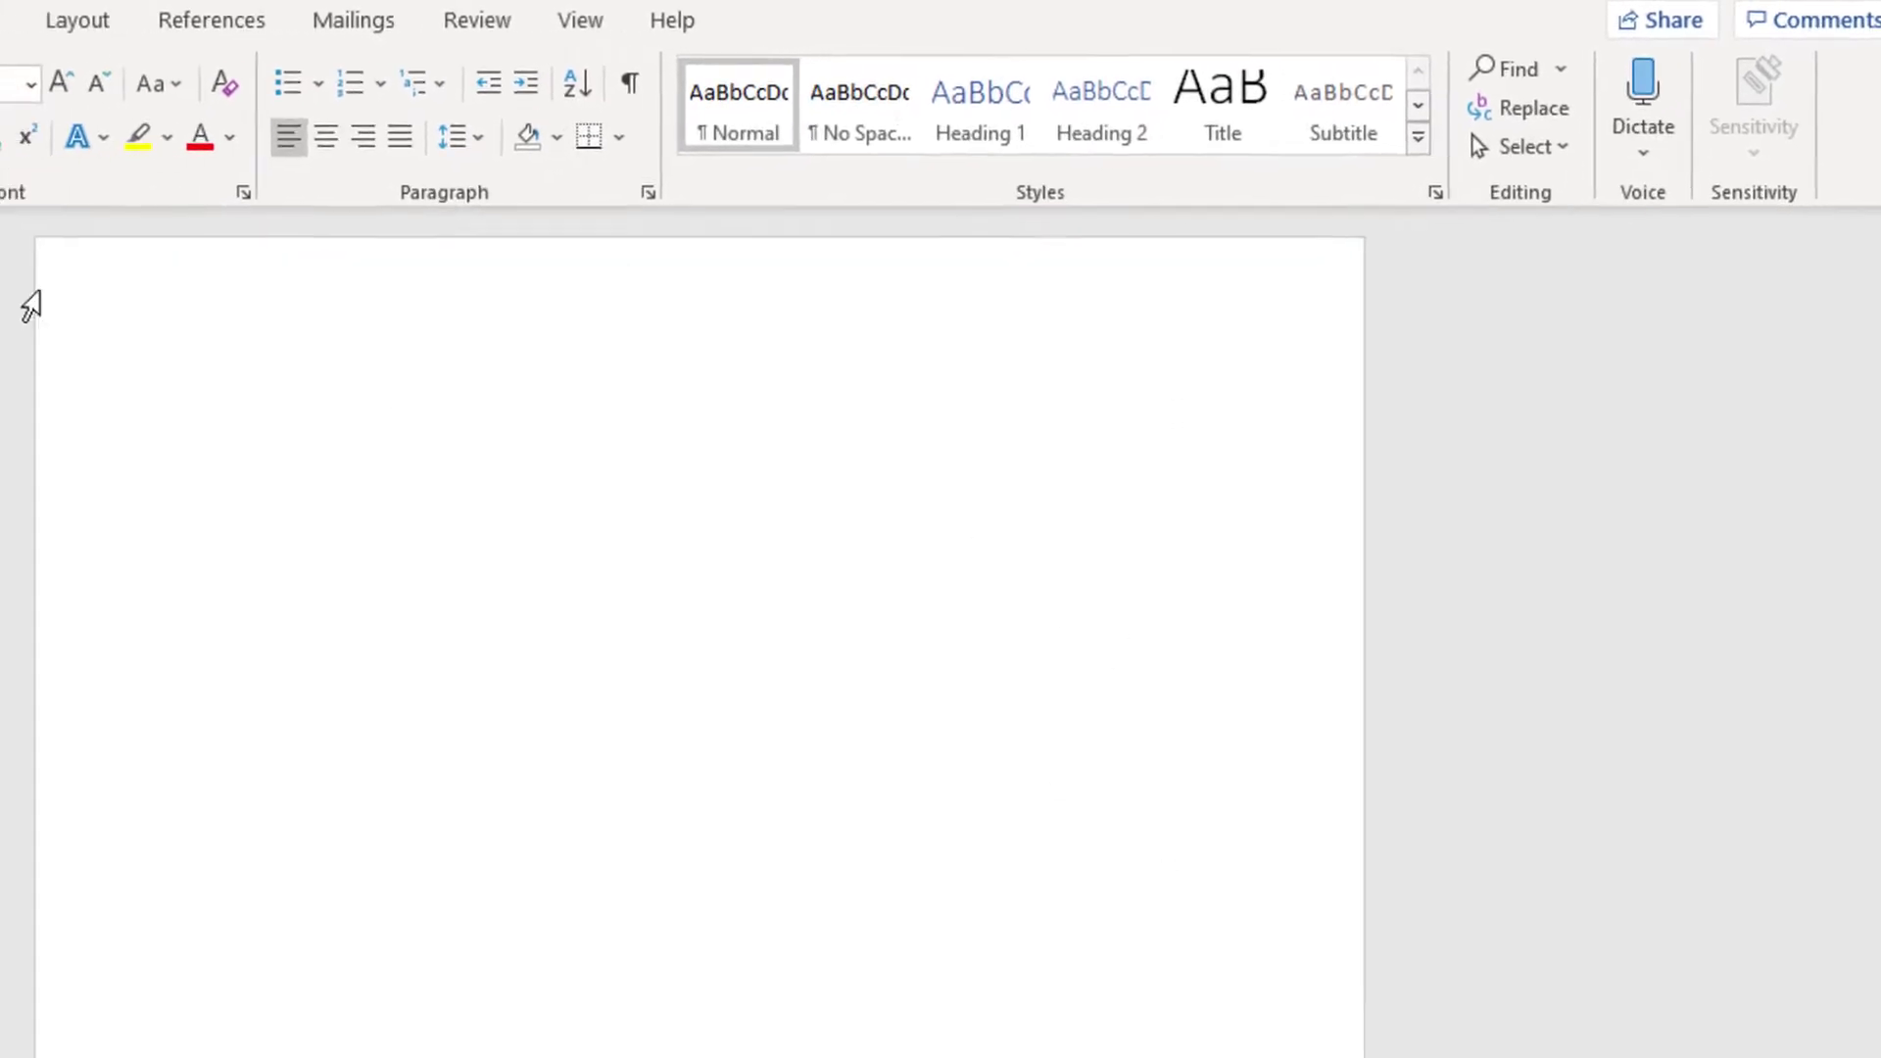
- Open Restricted Access from Protect Document and turn on Restrict permission
{"action": "key", "text": "alt+f"}
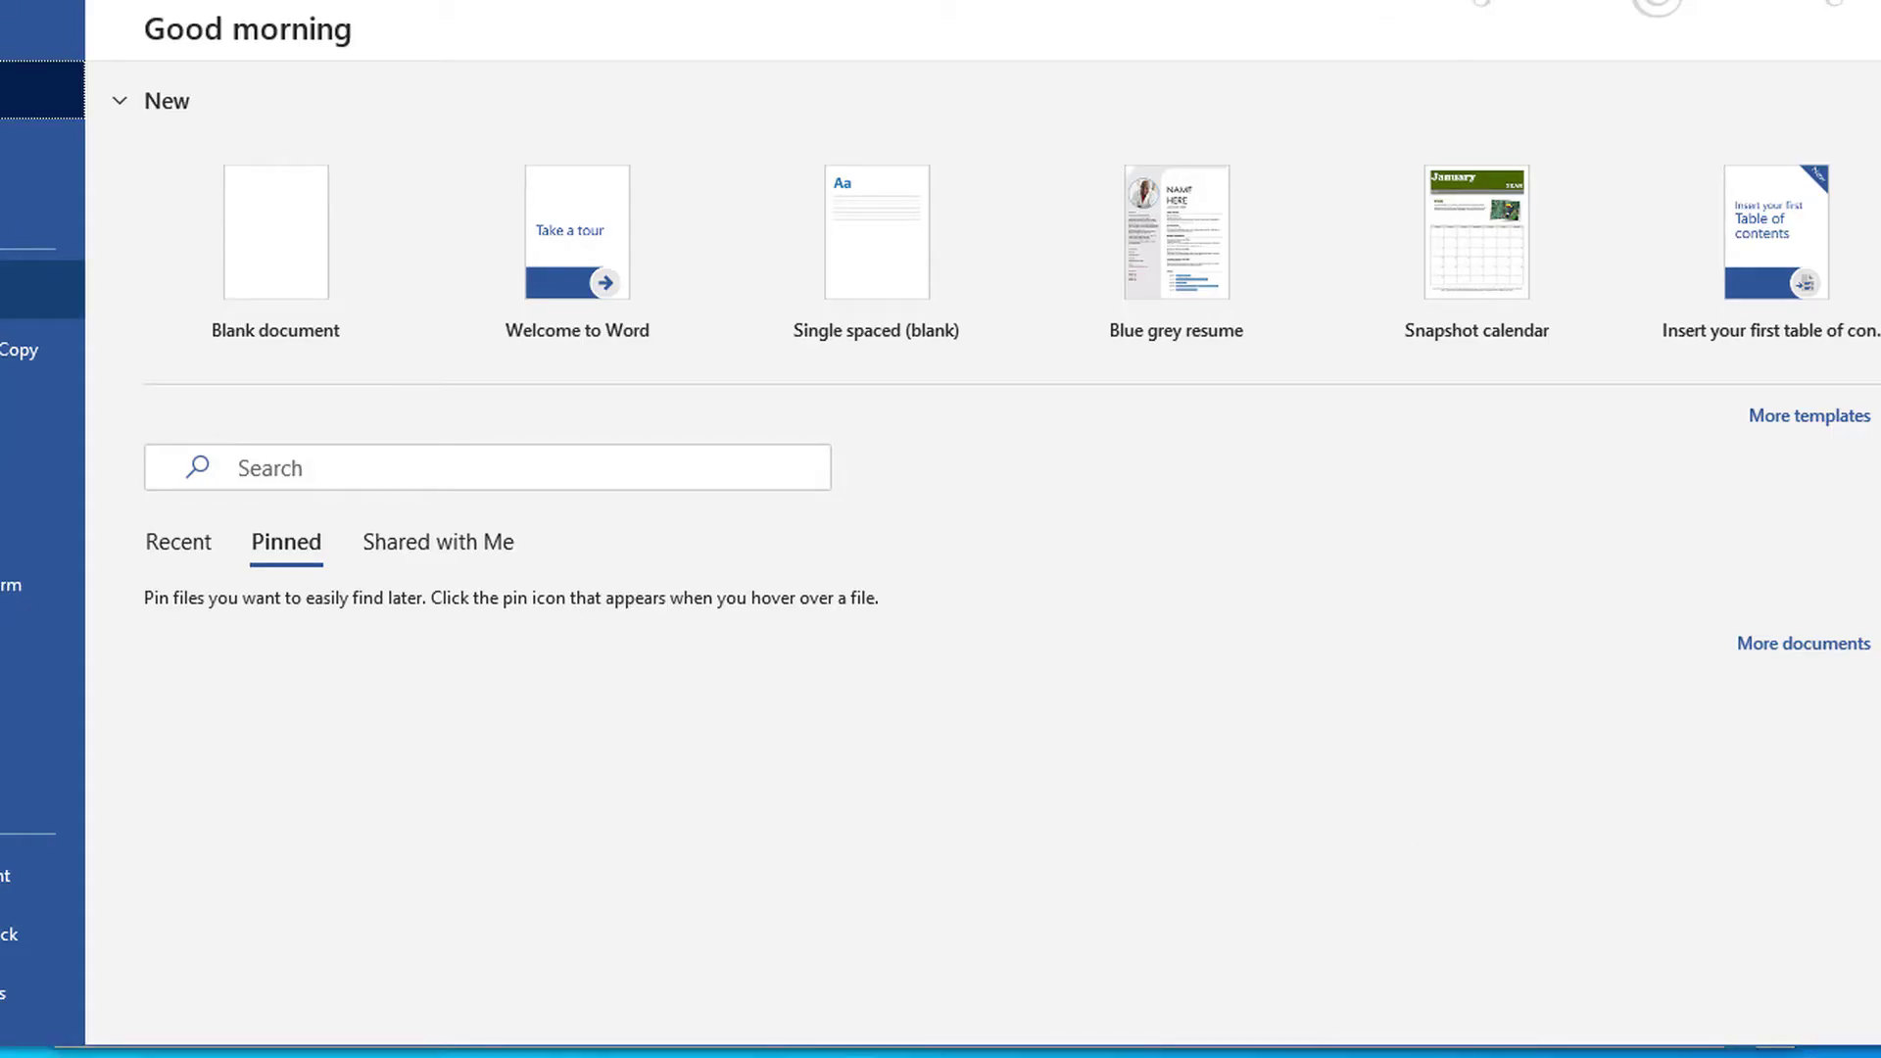
{"action": "left_click", "coordinate": [40, 290]}
{"action": "left_click", "coordinate": [251, 306]}
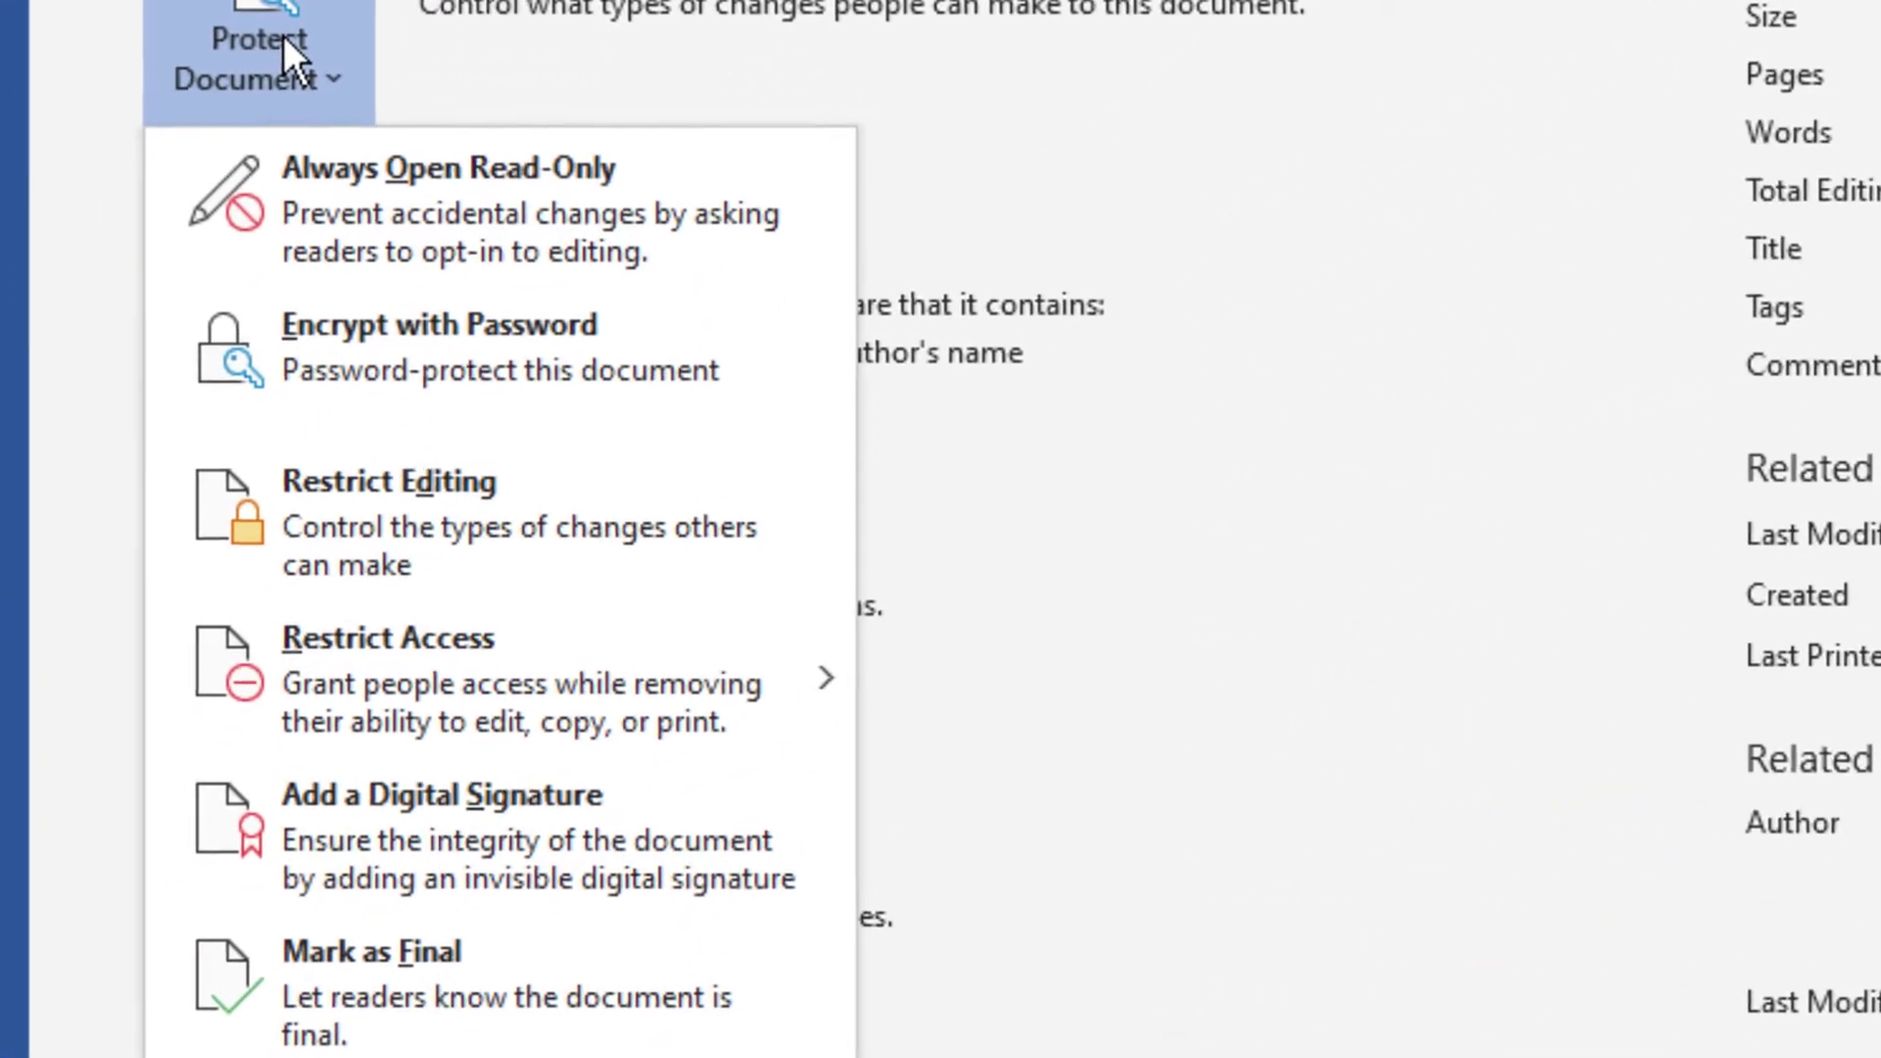
{"action": "mouse_move", "coordinate": [733, 735]}
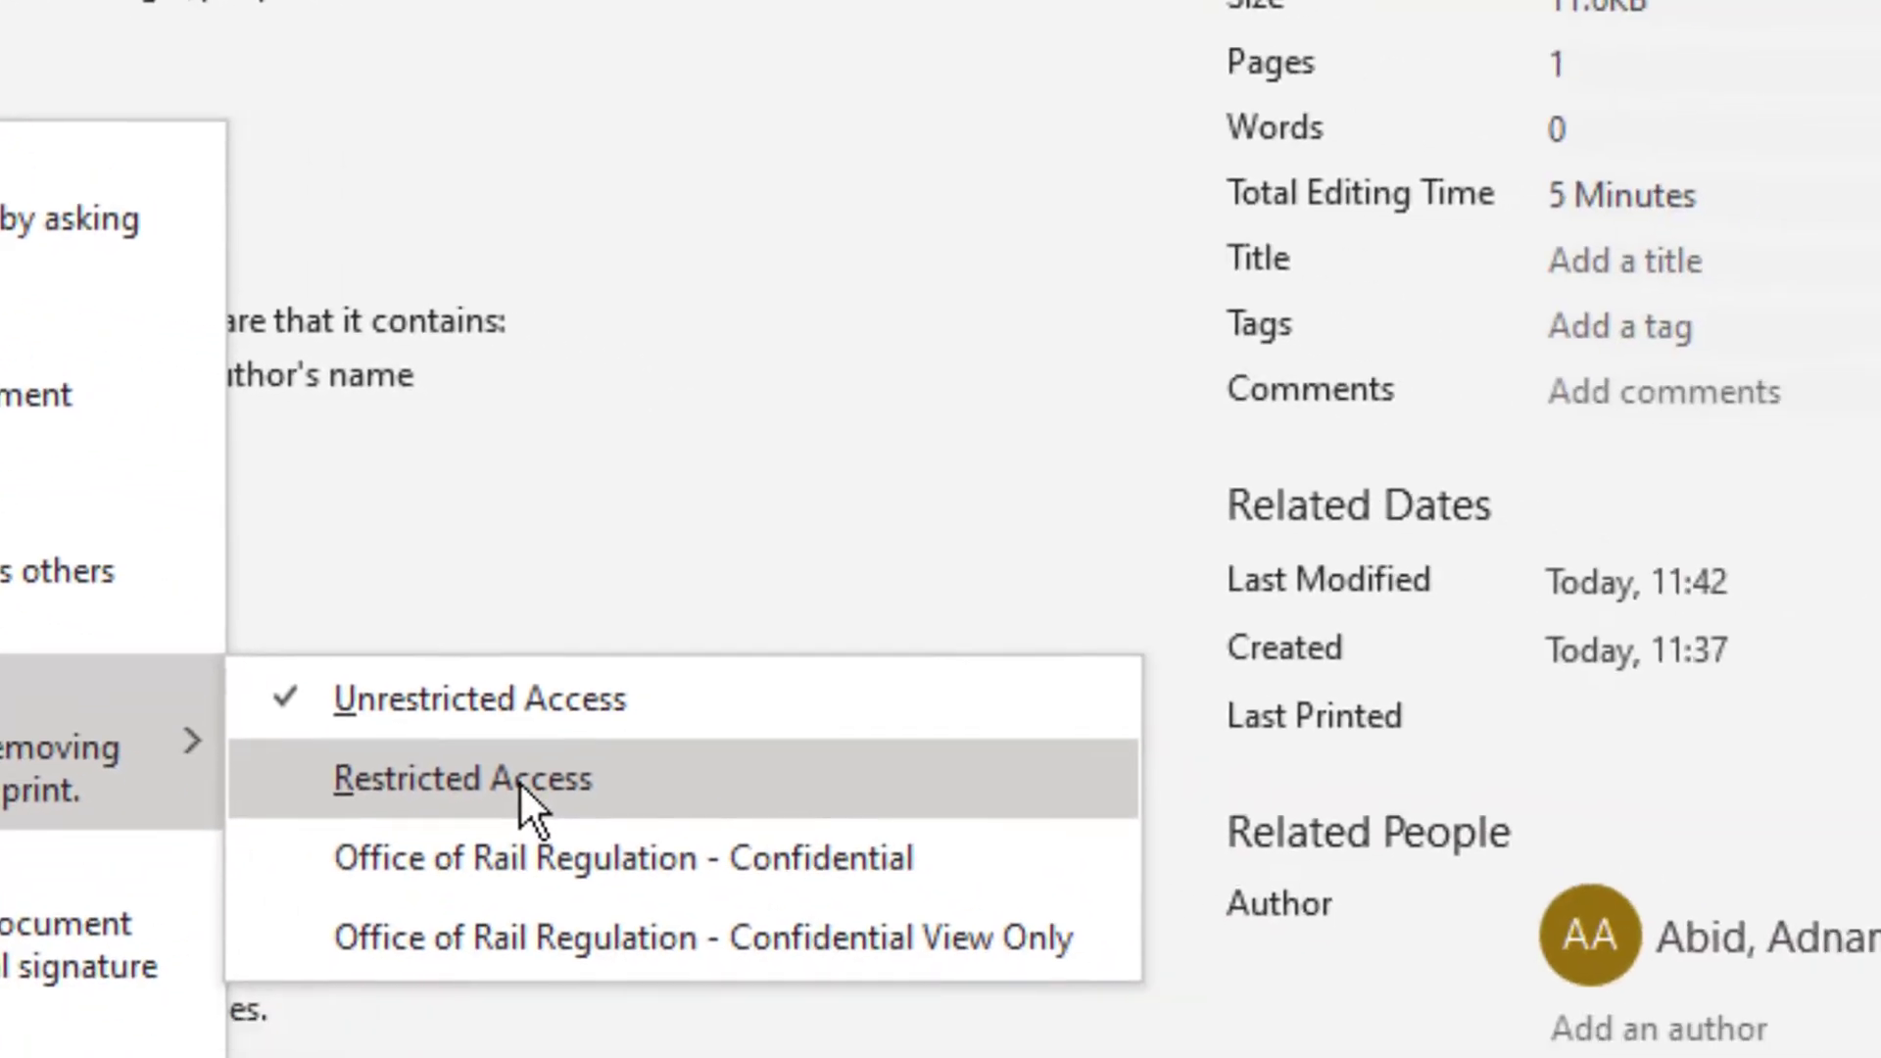
{"action": "left_click", "coordinate": [1190, 1014]}
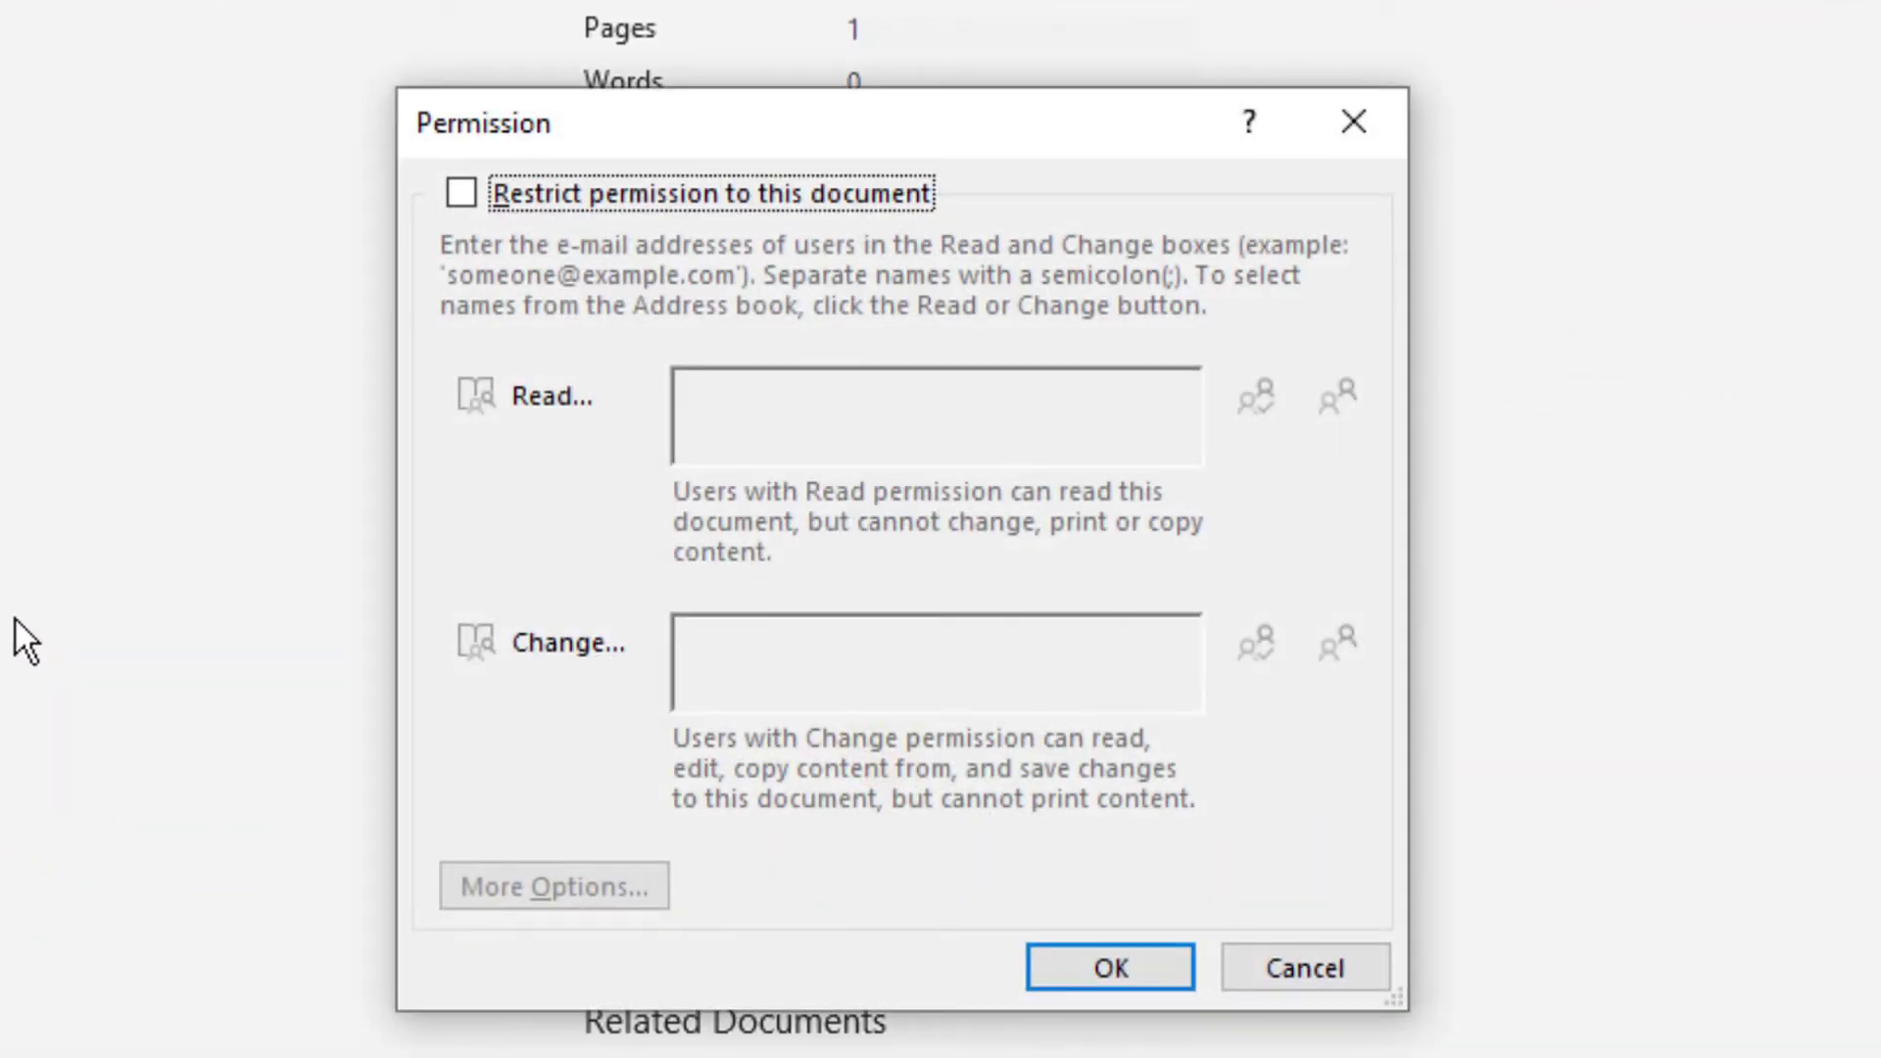
{"action": "left_click", "coordinate": [725, 191]}
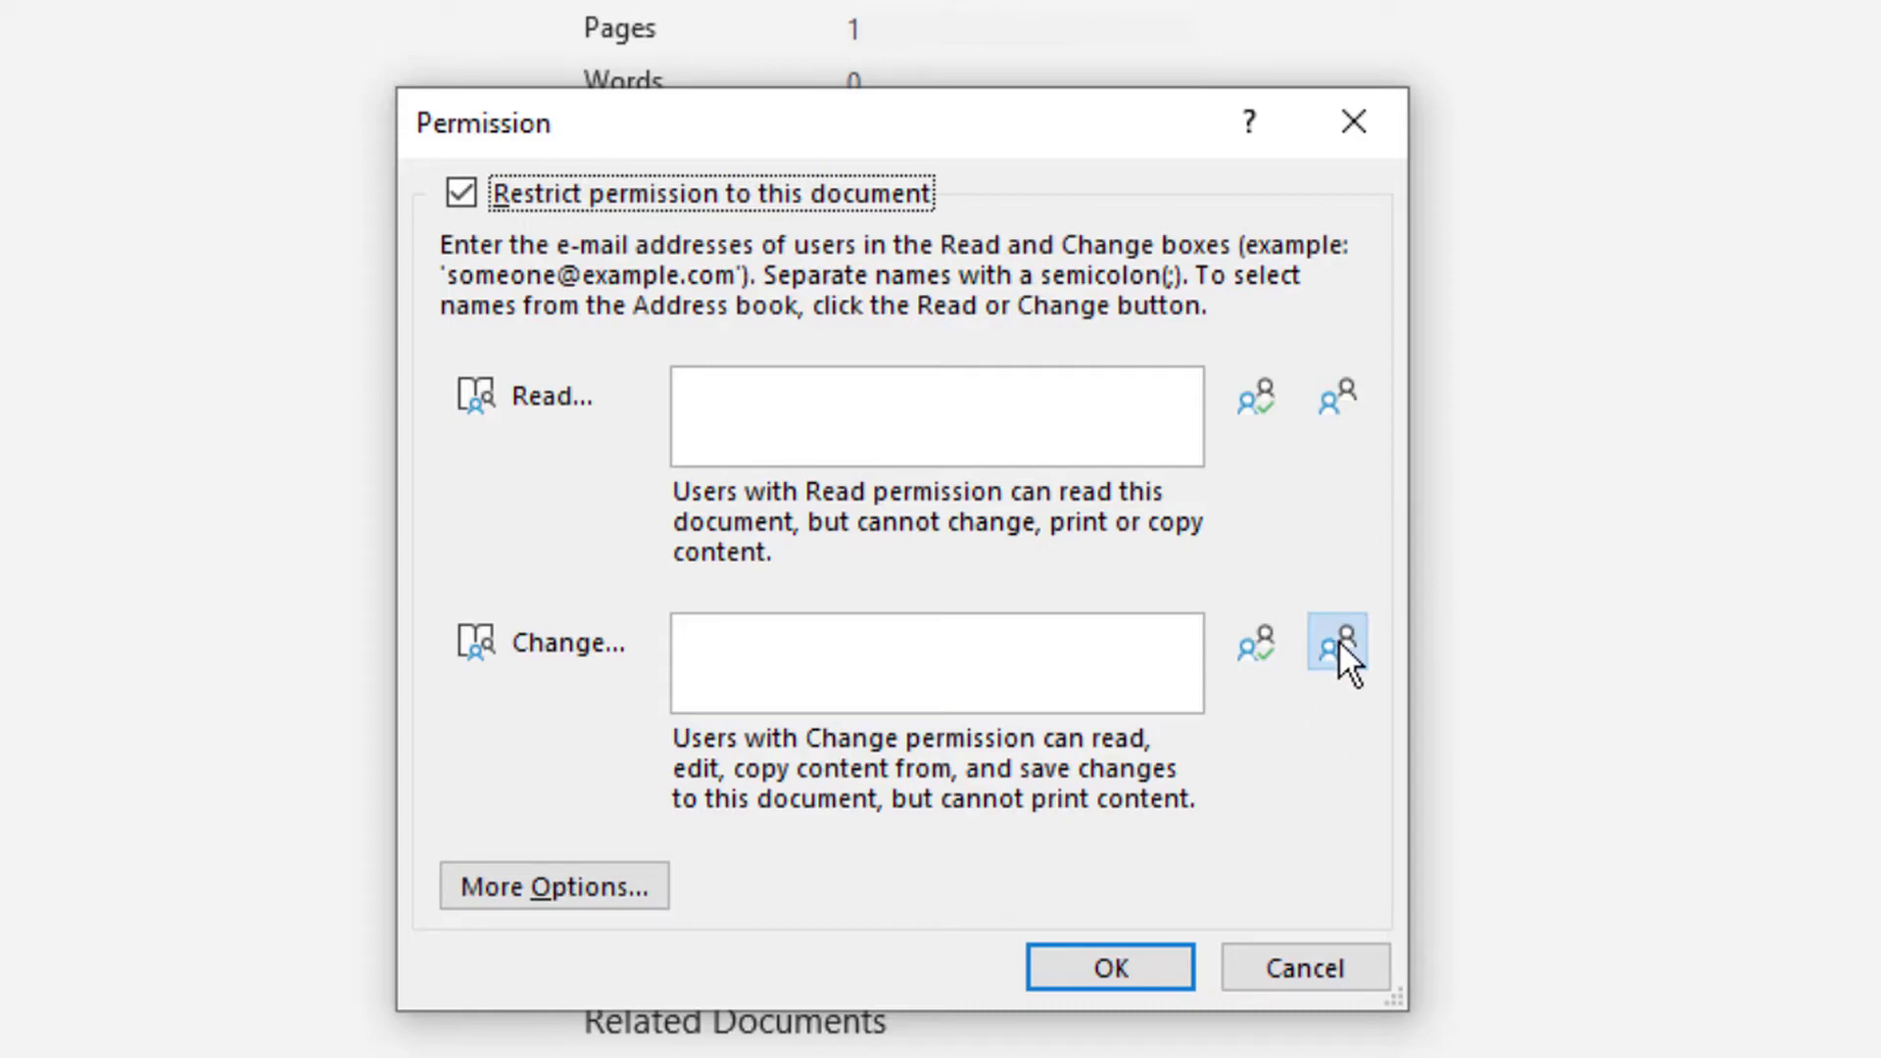
- Enter a user's name for read access and check it against the address book
{"action": "left_click", "coordinate": [870, 407]}
{"action": "type", "text": "ab"}
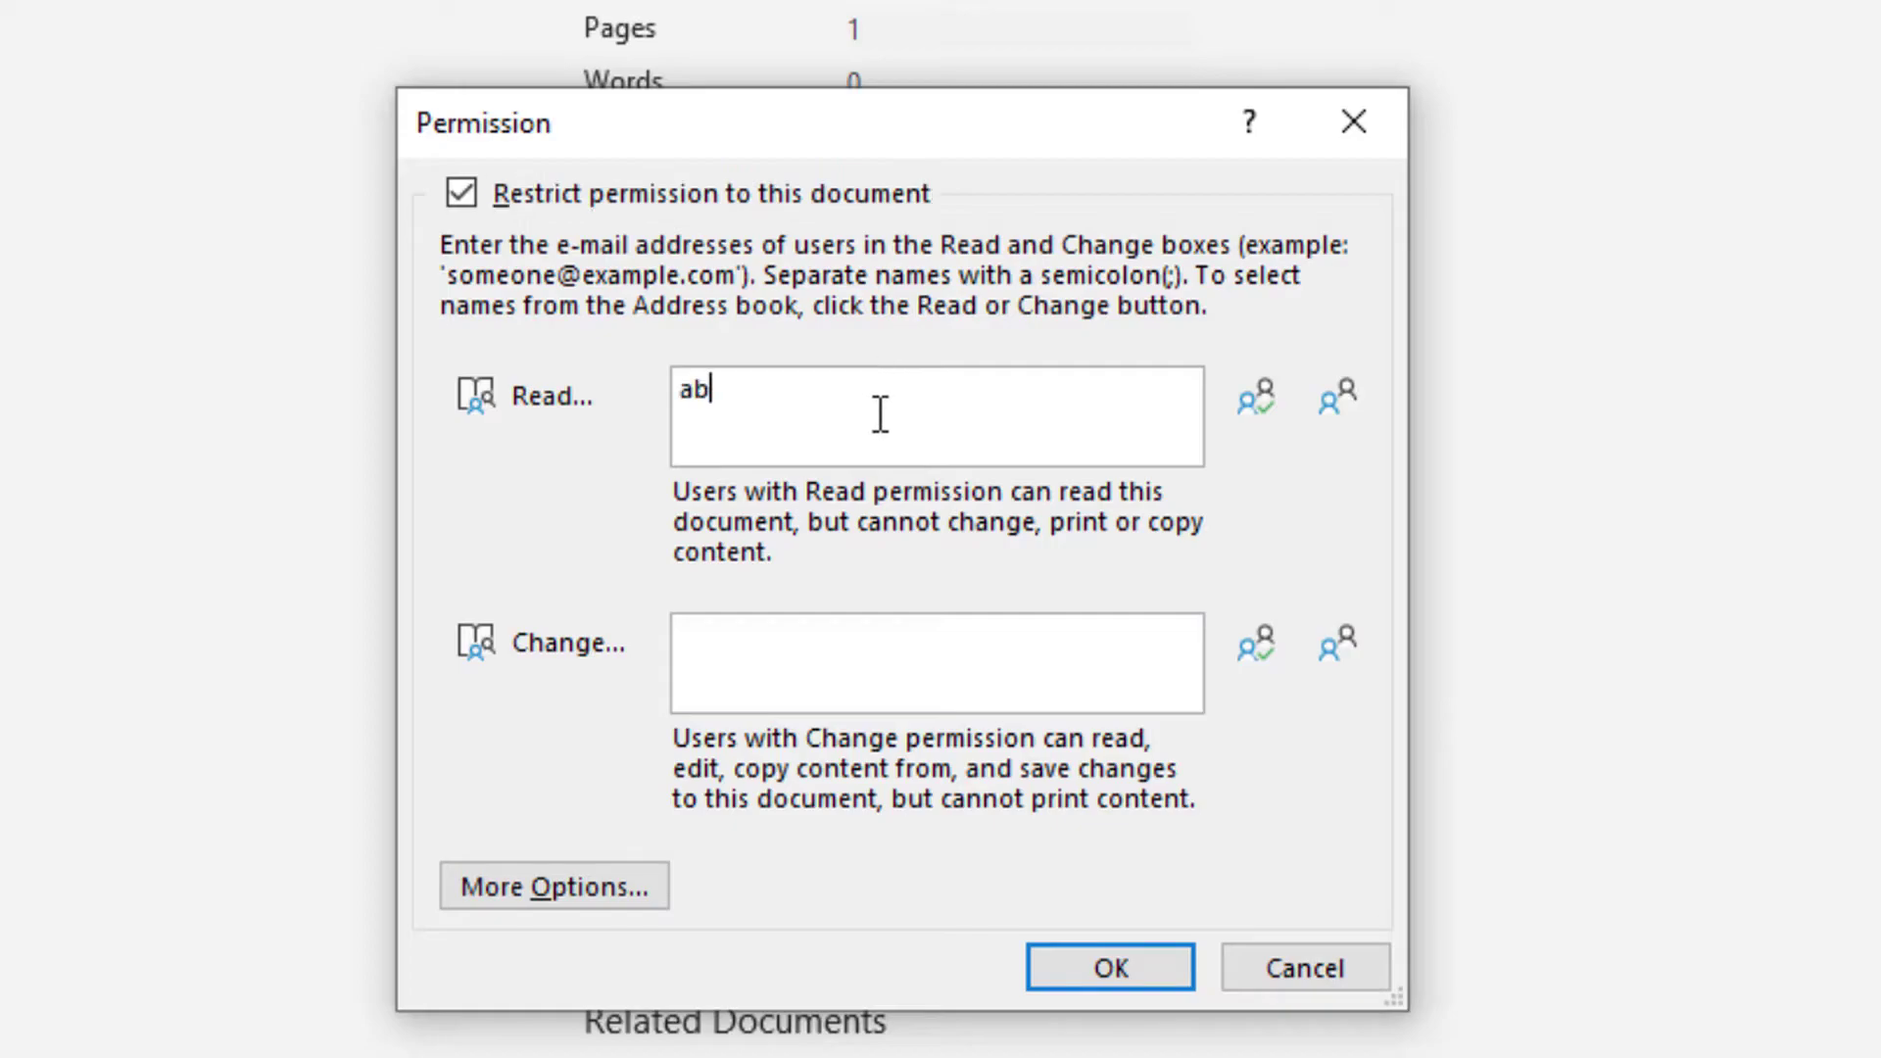
{"action": "type", "text": "id"}
{"action": "left_click", "coordinate": [1242, 406]}
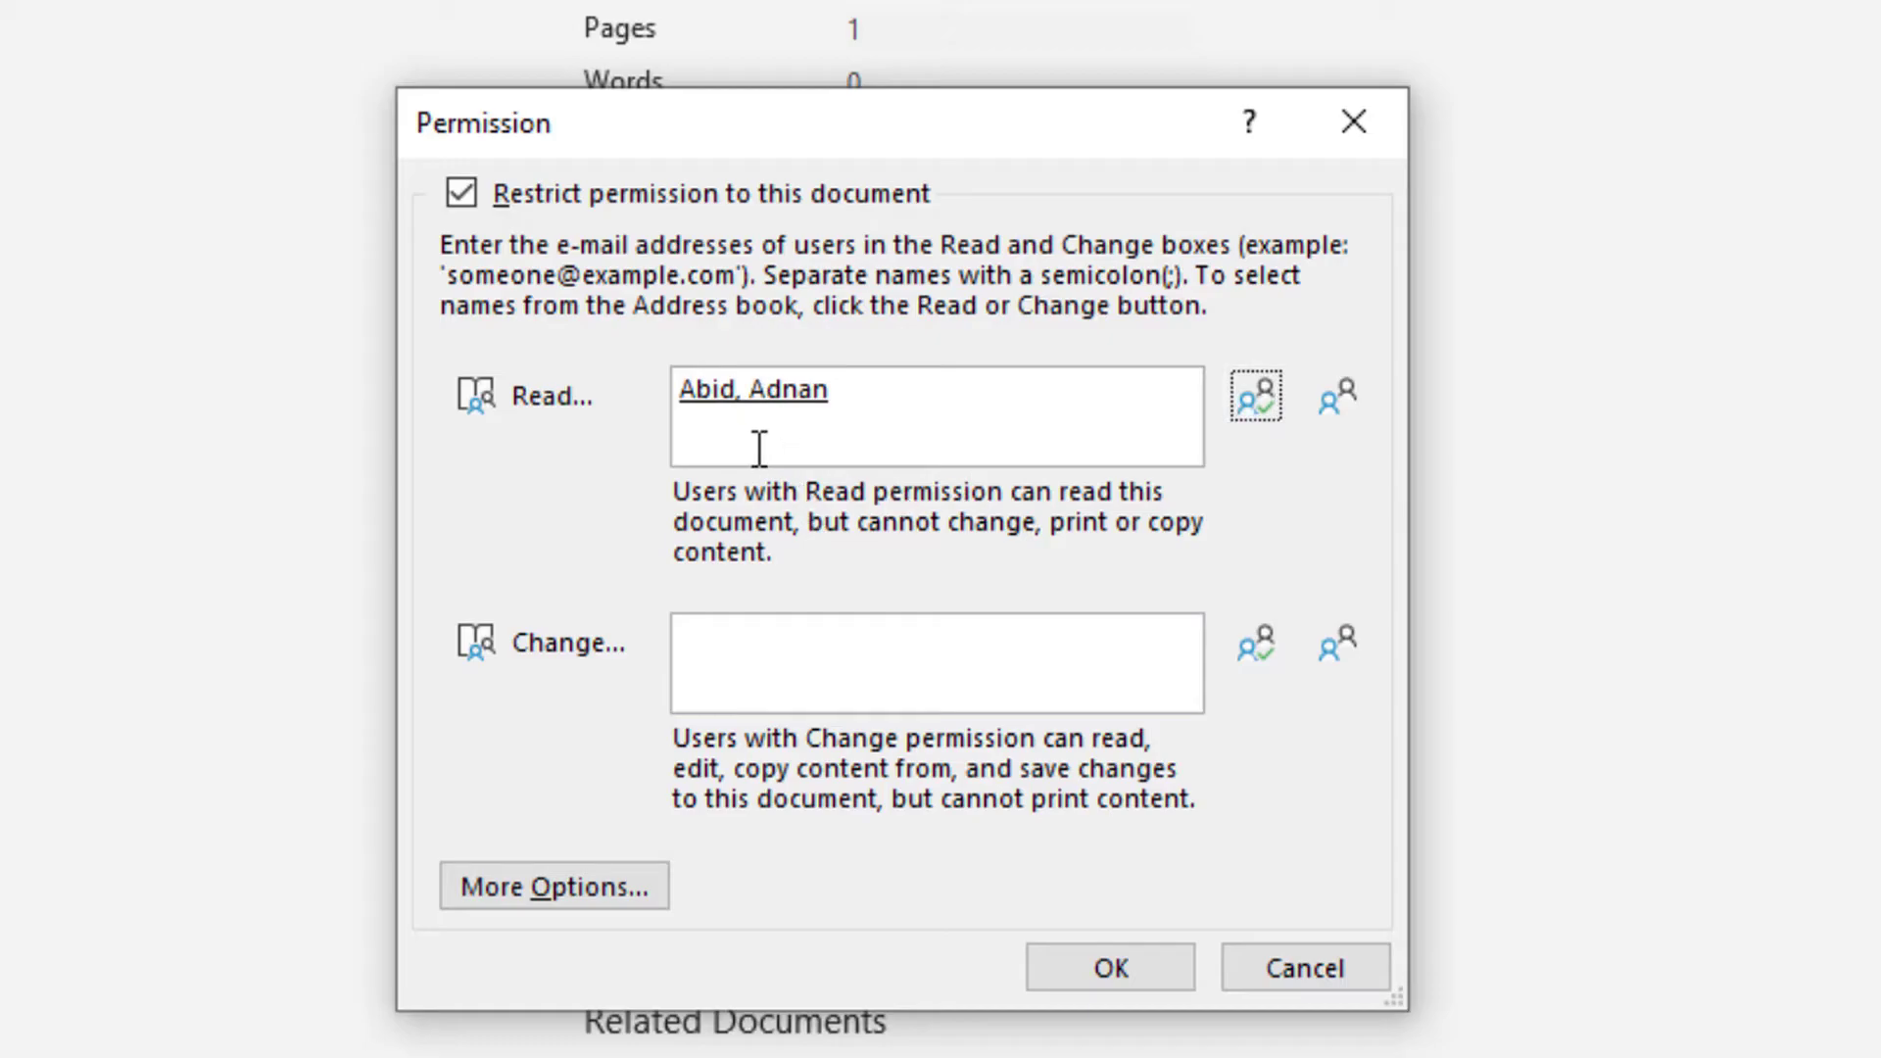
- Cancel the Permission dialog and show the Protect Document options list again
{"action": "left_click", "coordinate": [1305, 968]}
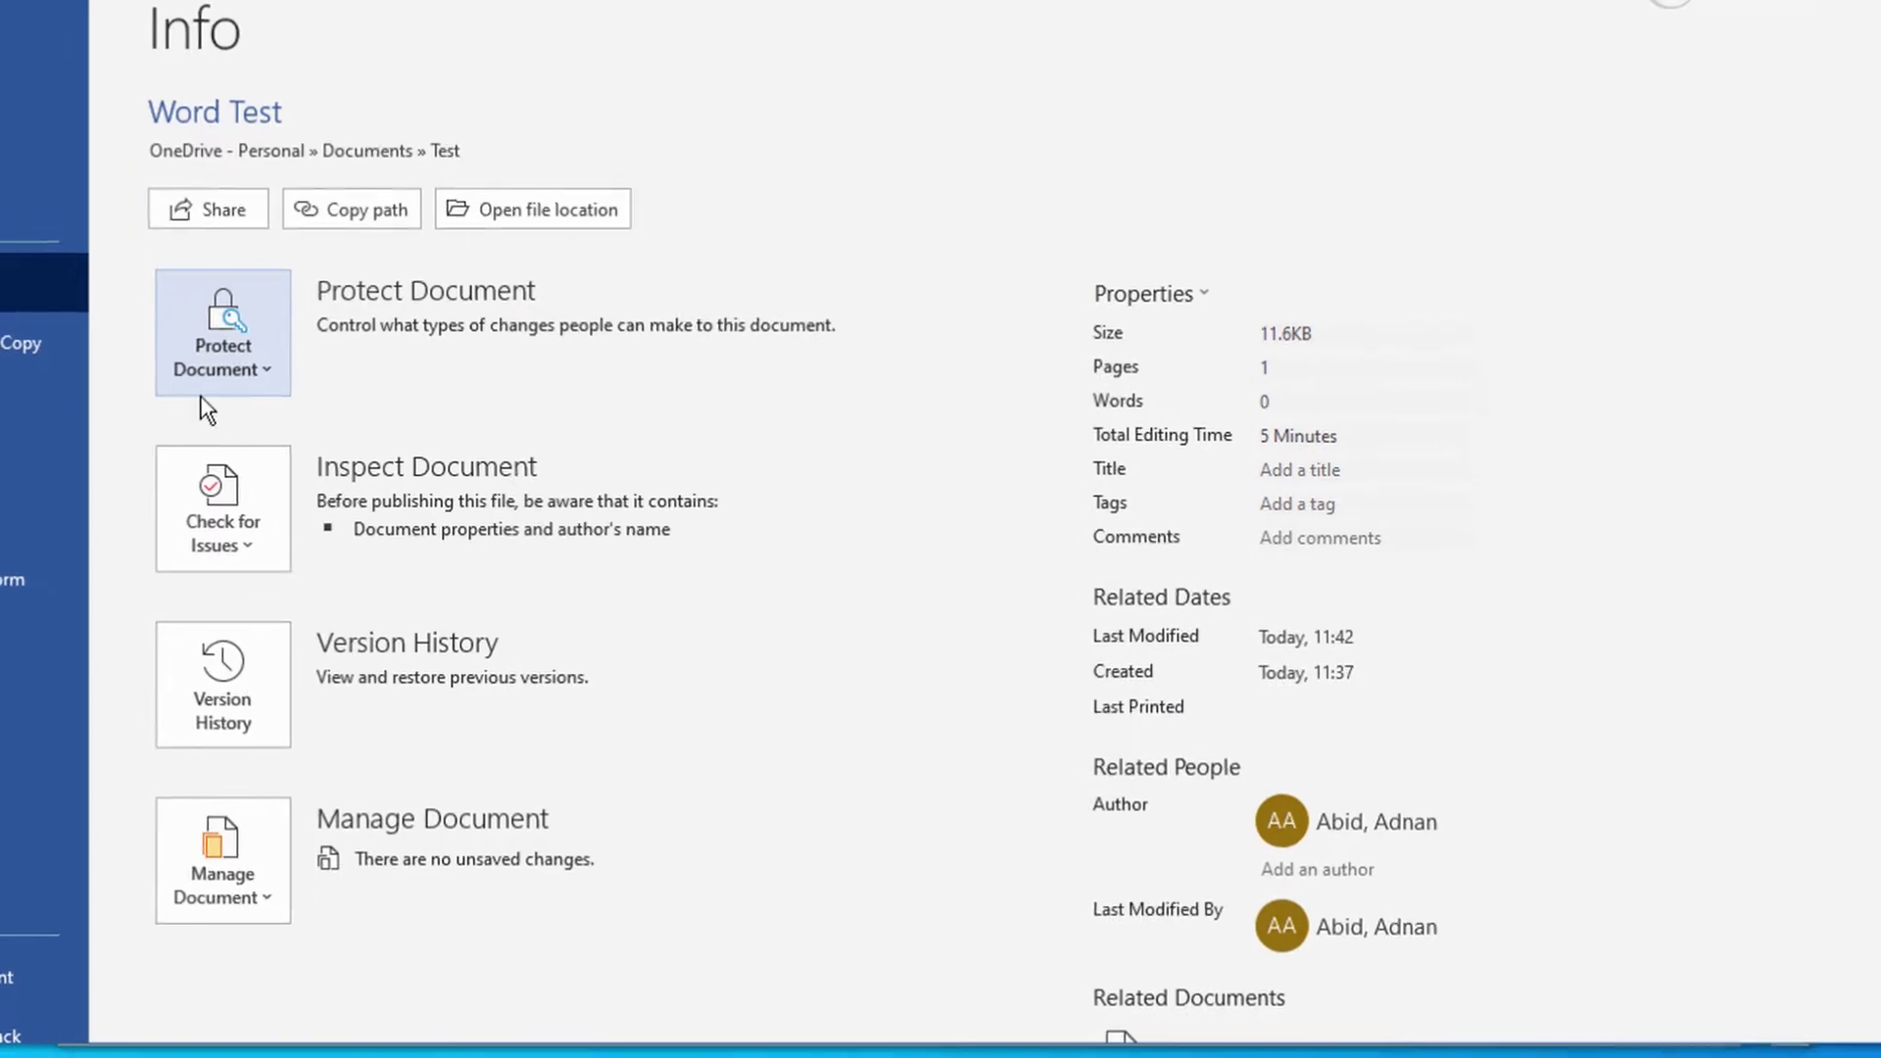
{"action": "left_click", "coordinate": [206, 365]}
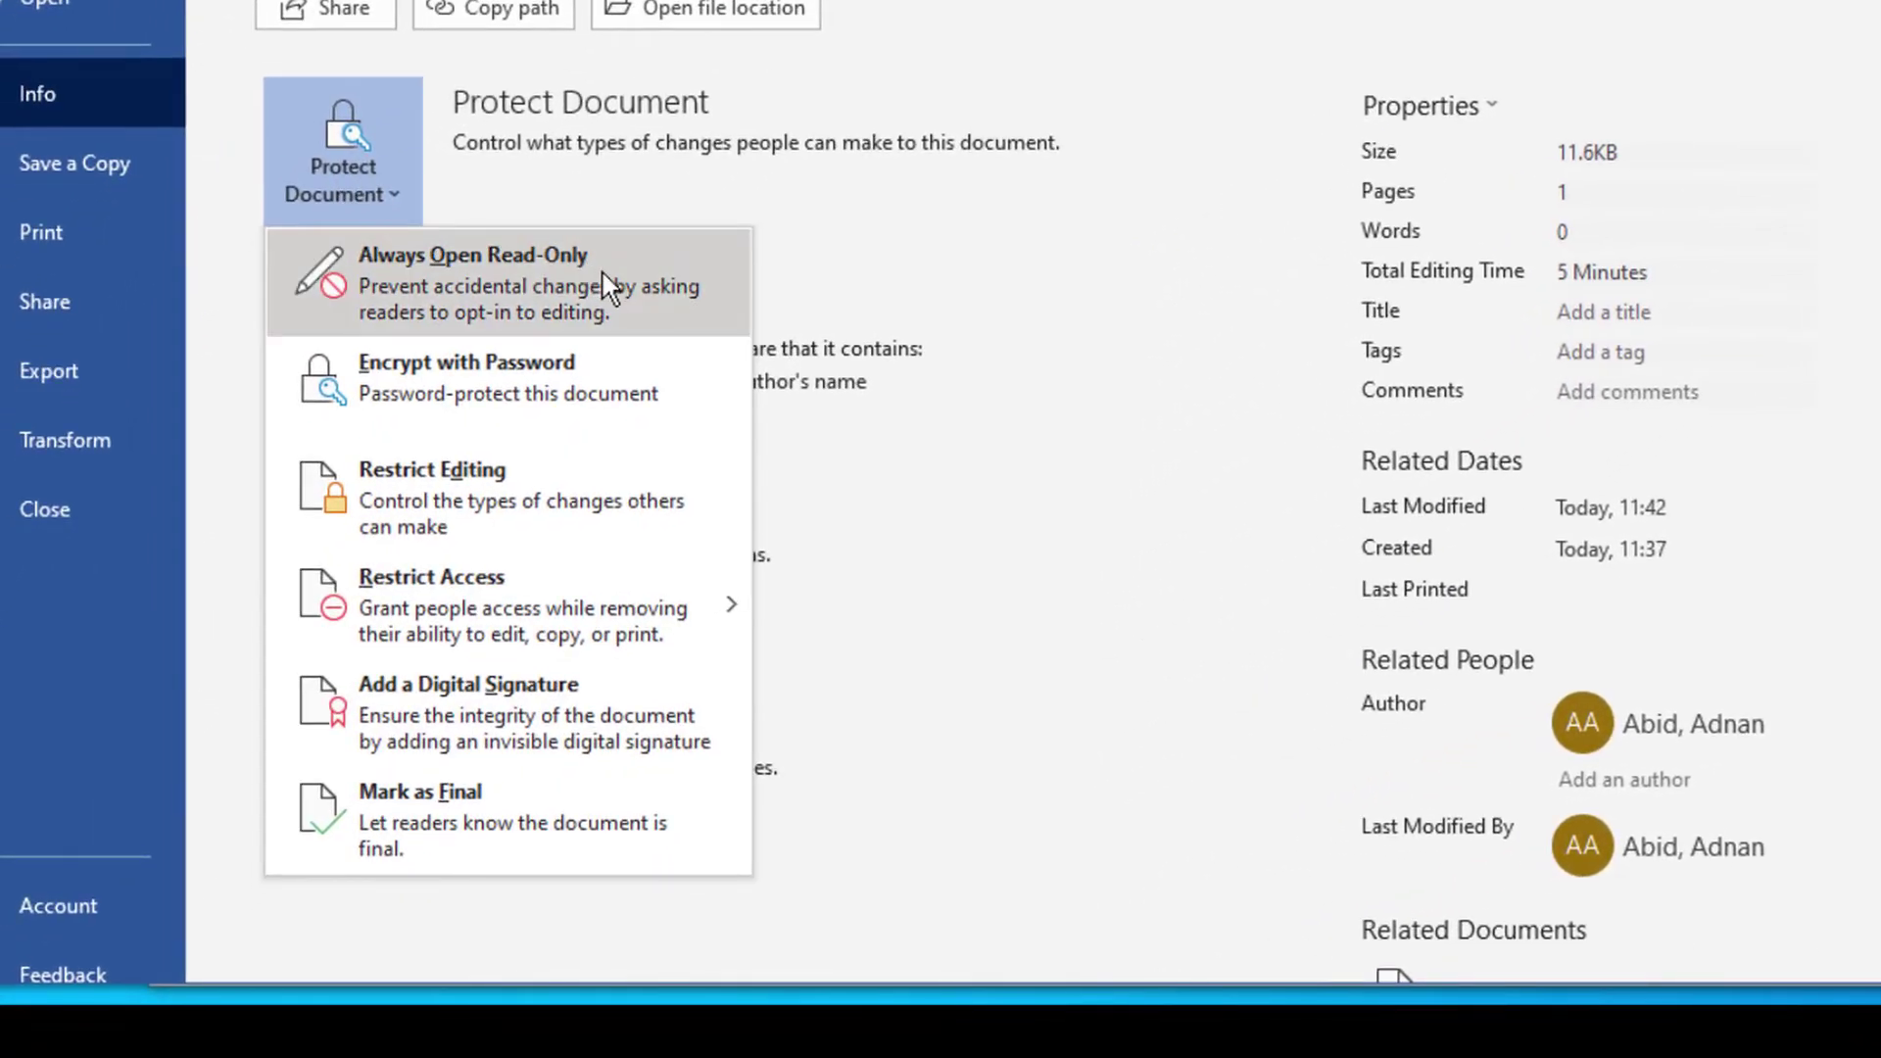